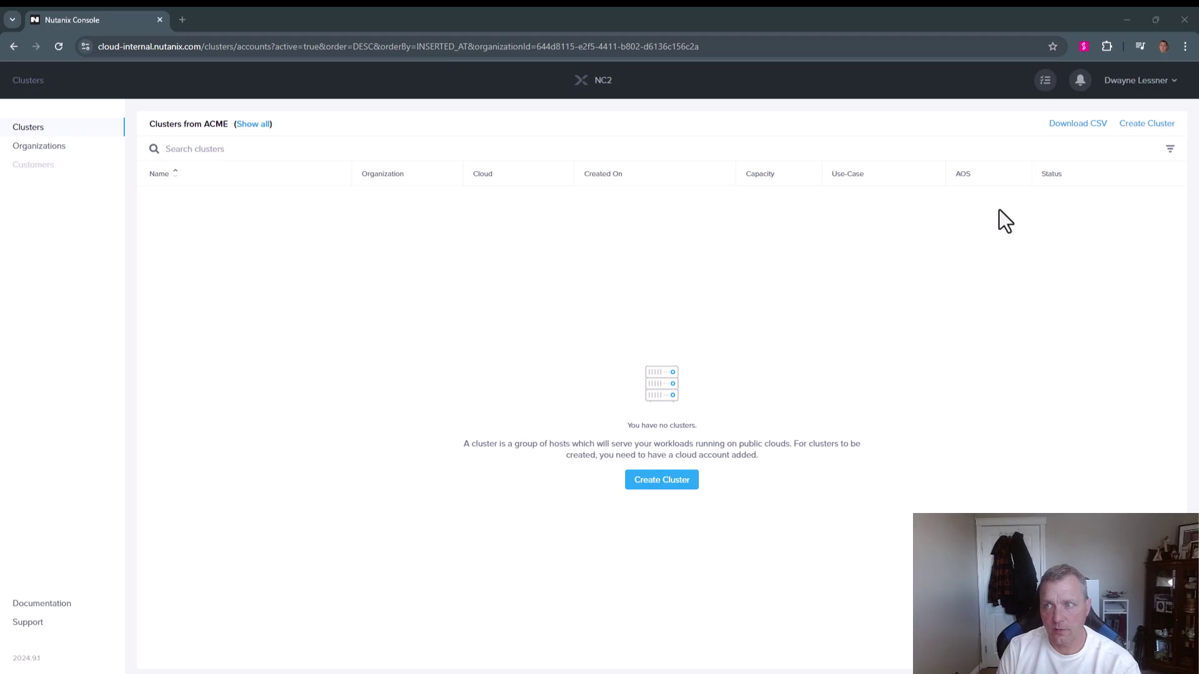
Start a new cluster so the Create Cluster dialog opens with General Purpose offered.
left_click(1144, 124)
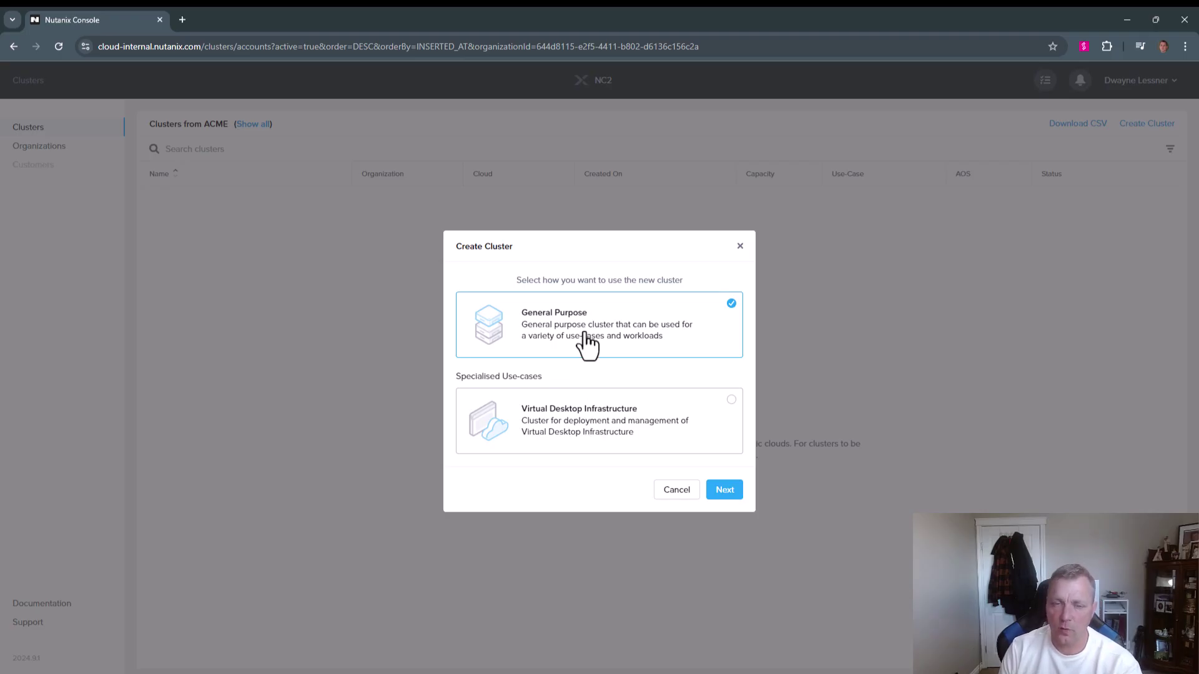
Continue as a General Purpose cluster and rename it to ACME-hybridcloud.
left_click(720, 492)
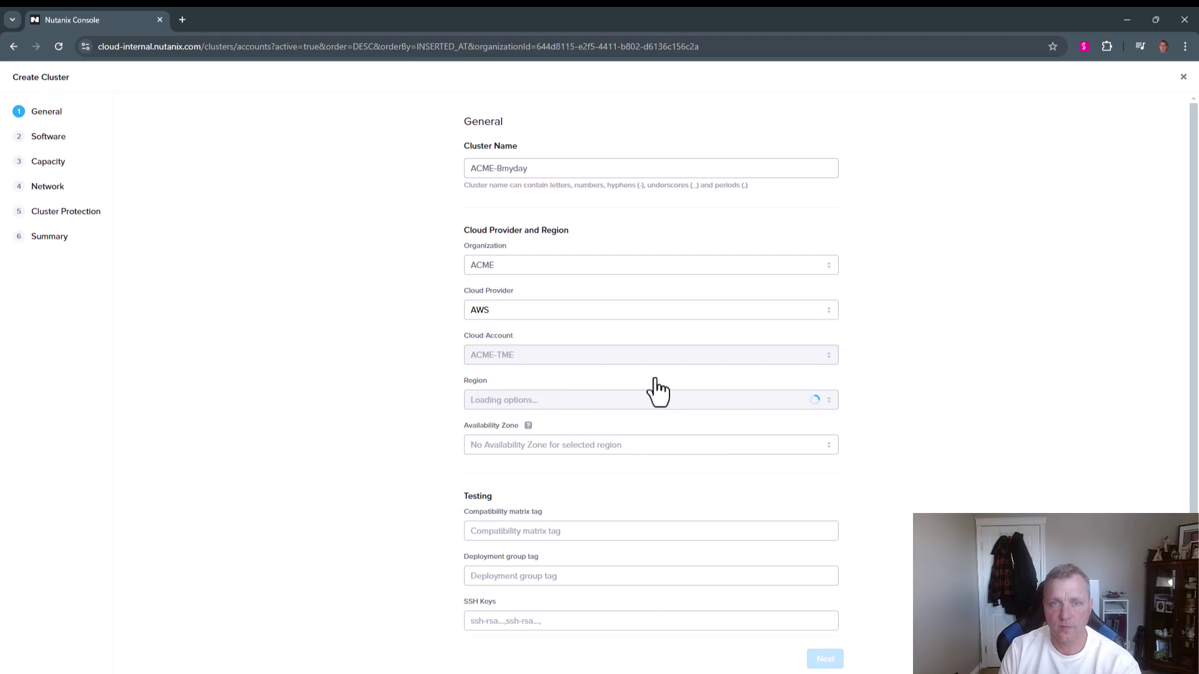
left_click_drag(498, 169, 600, 168)
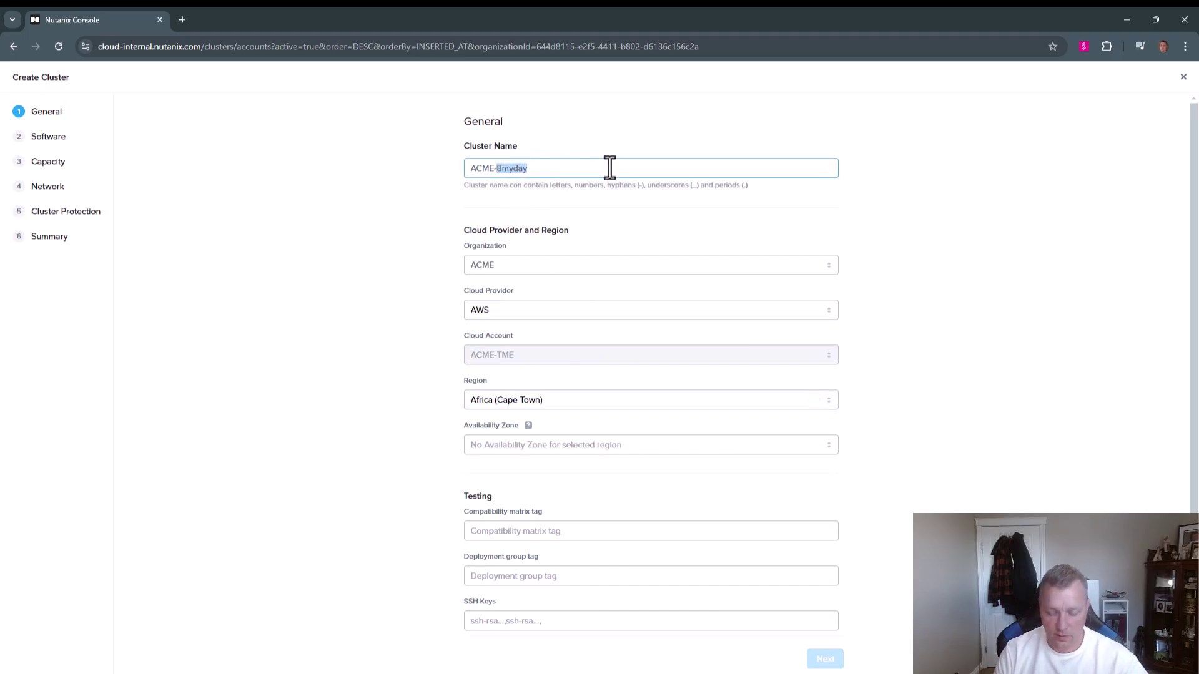
type("hy")
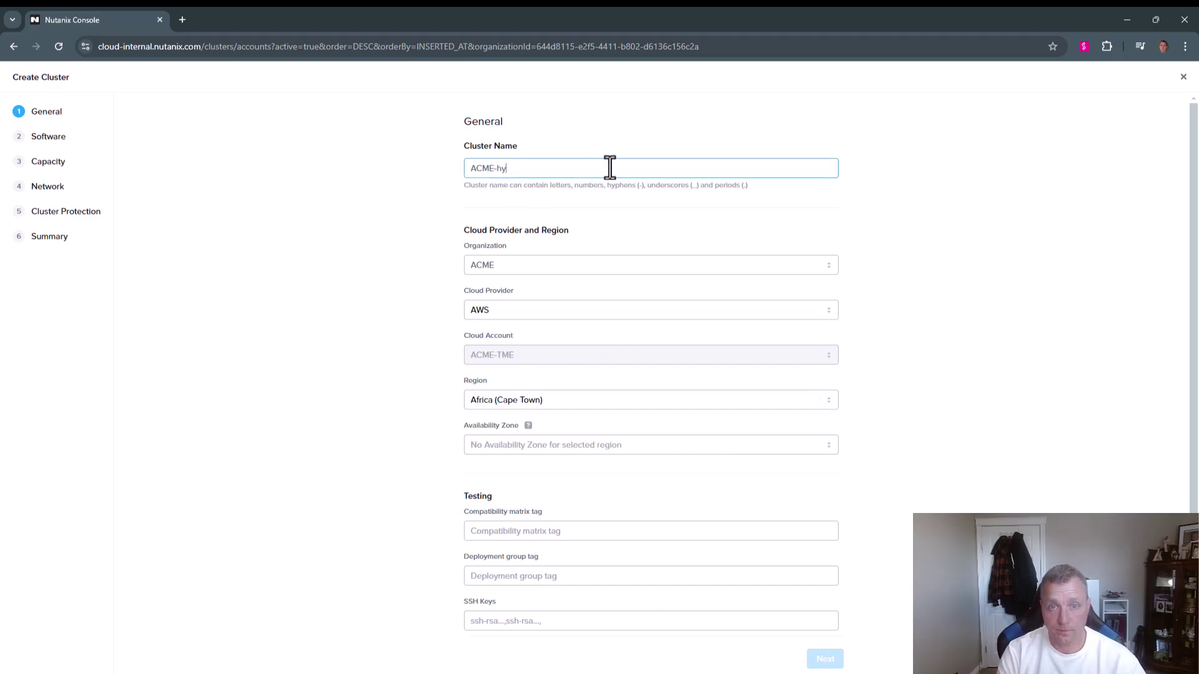
type("bridcloud")
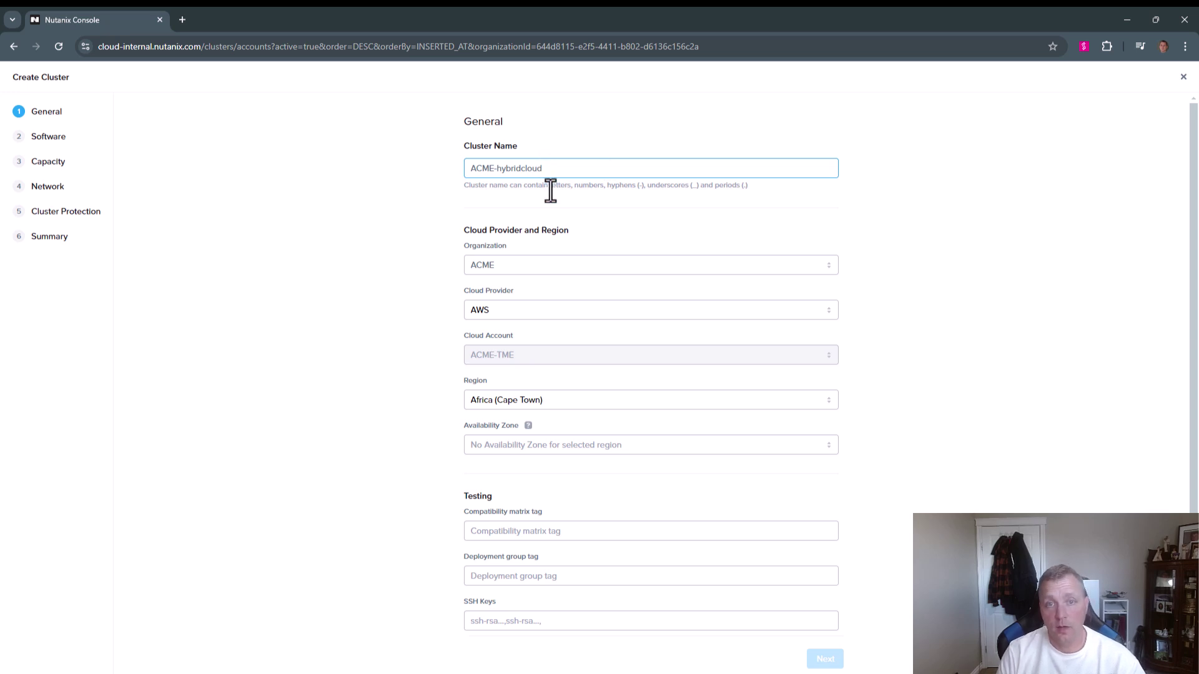
Set the cloud provider to Azure and the region to West US 2.
left_click(542, 315)
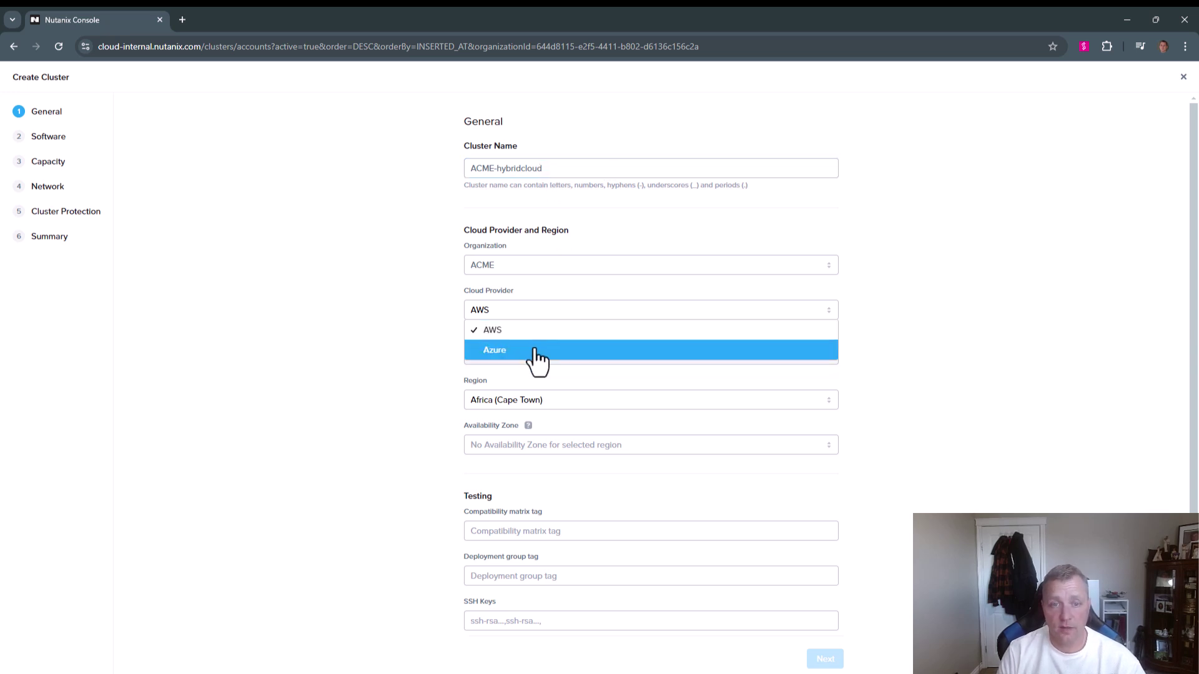
left_click(534, 350)
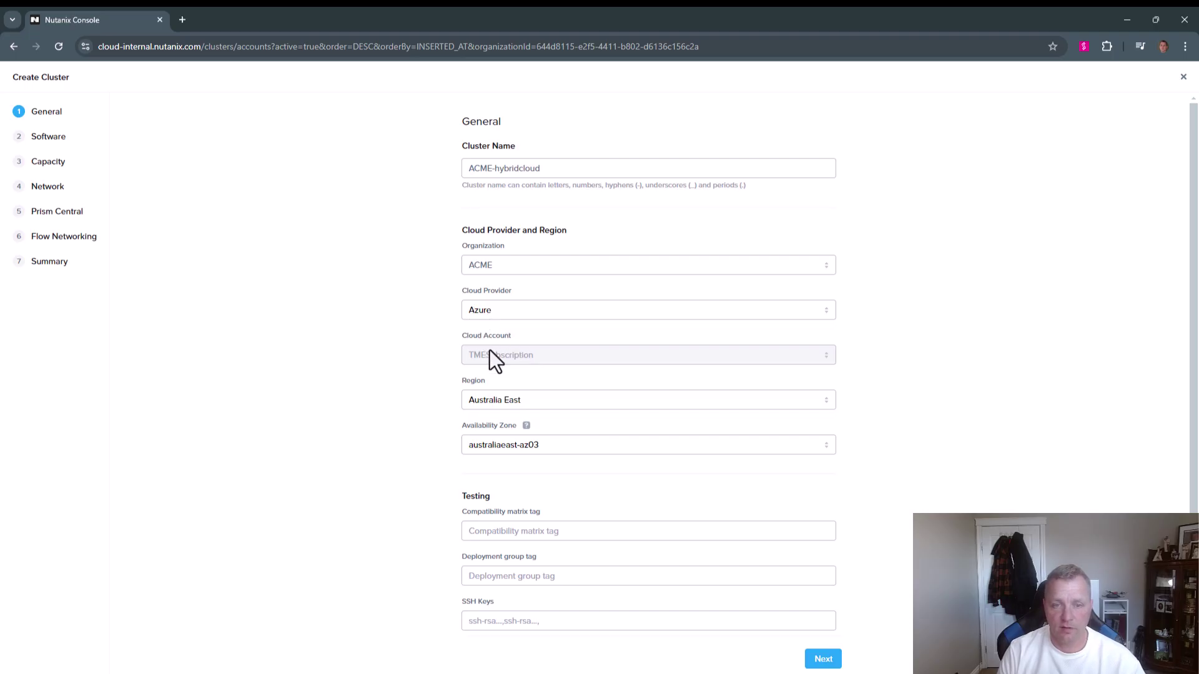
left_click(489, 404)
scroll(527, 546, "down", 3)
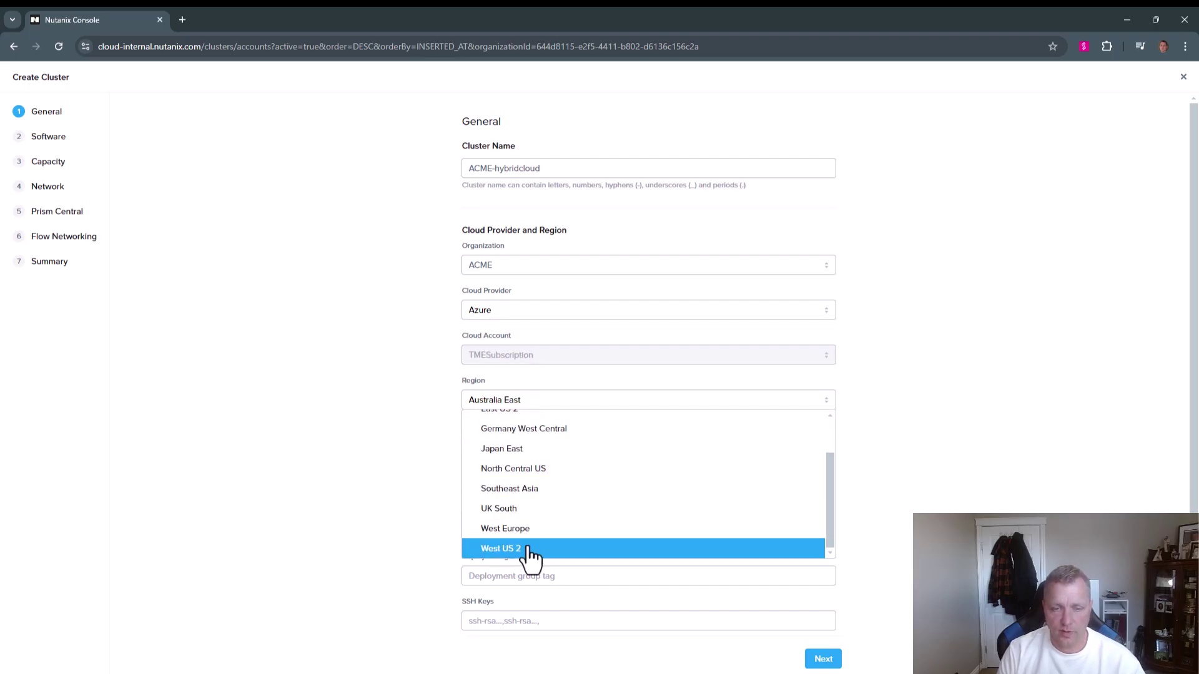
left_click(534, 553)
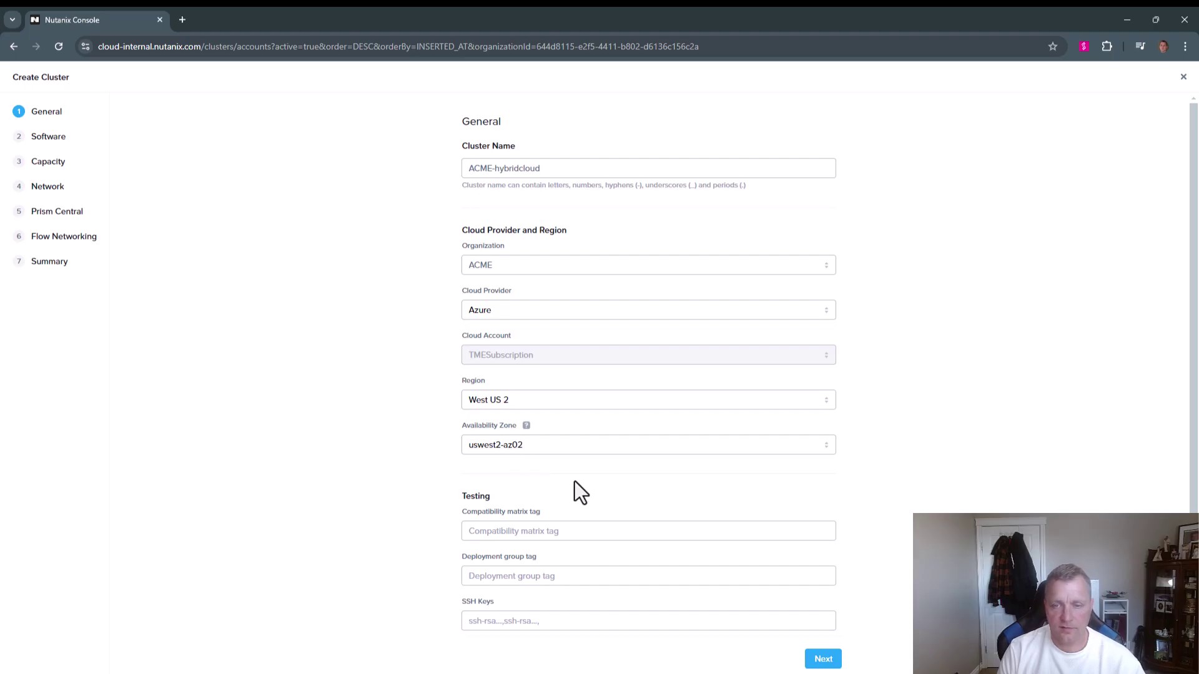
left_click(823, 659)
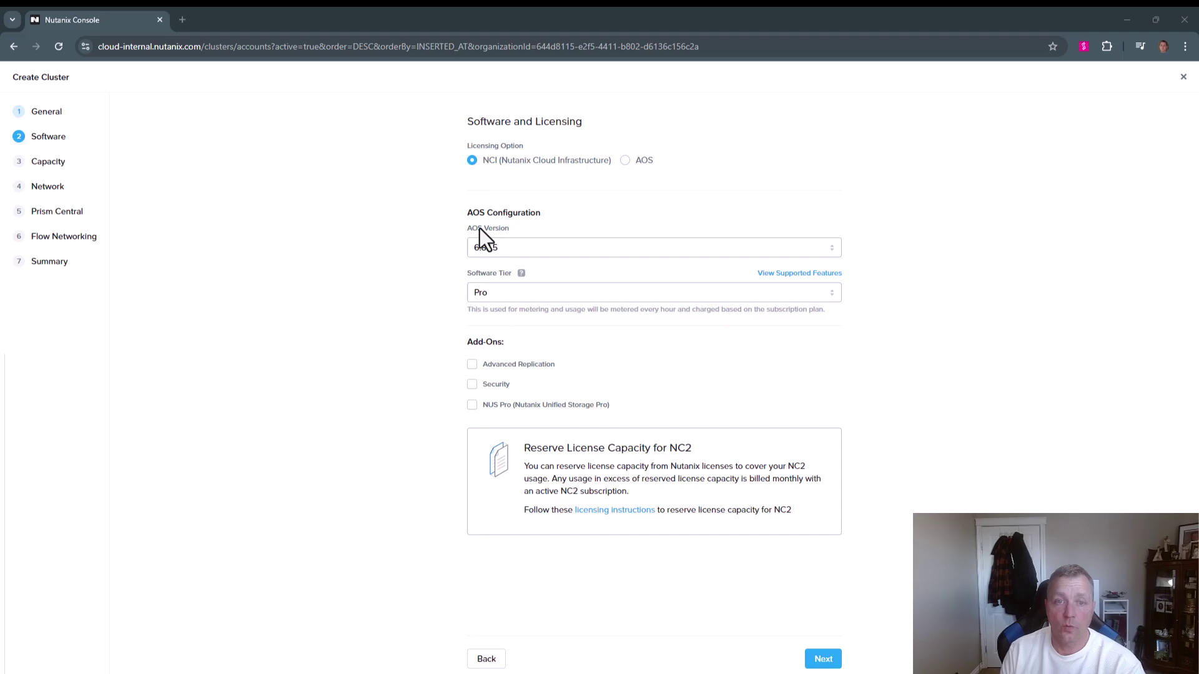
Keep AOS version 6.8.1.5 and change the software tier from Pro to Ultimate.
left_click(482, 249)
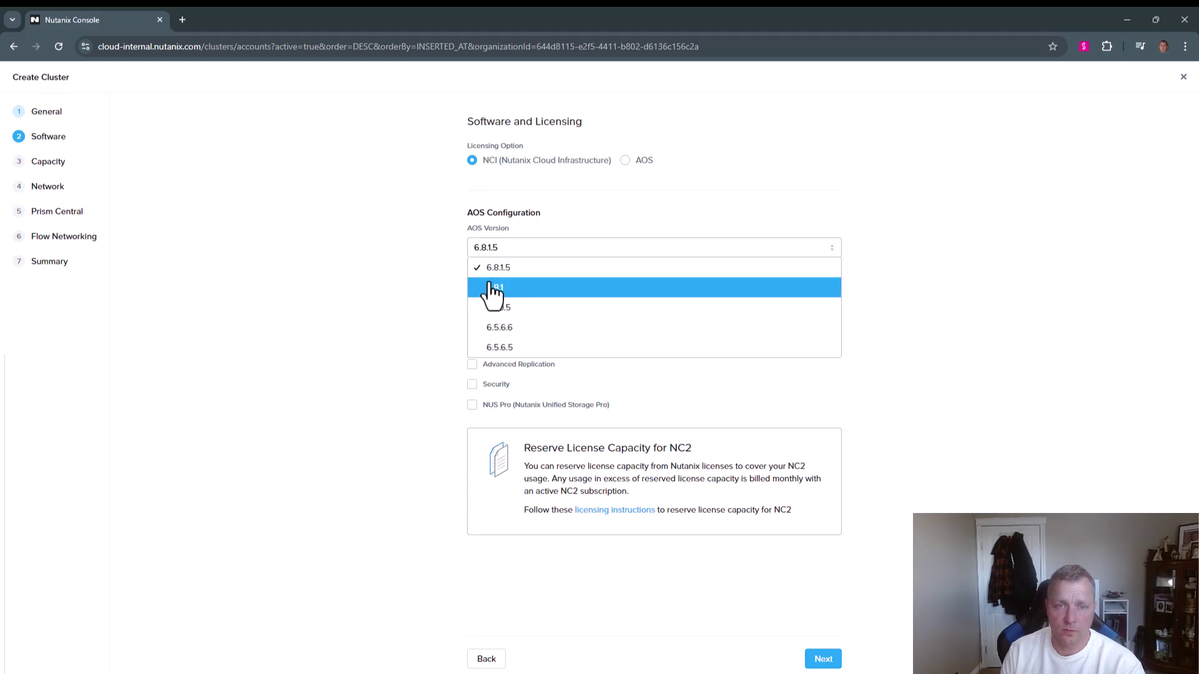
left_click(490, 273)
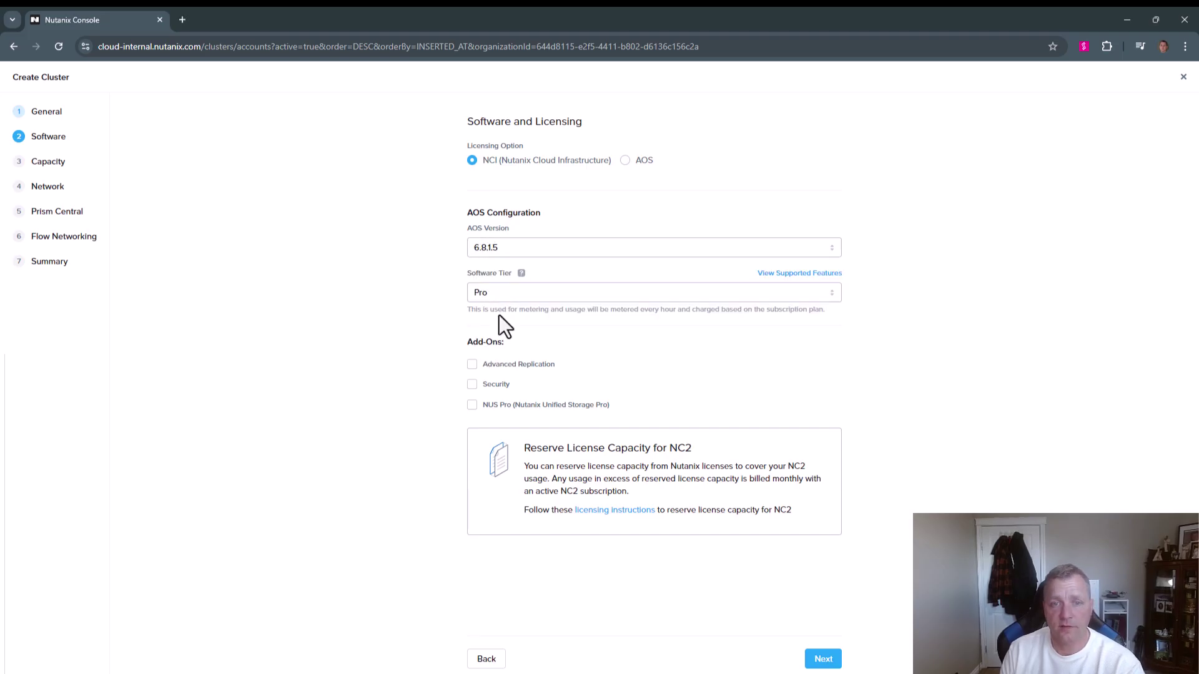
left_click(494, 293)
left_click(498, 334)
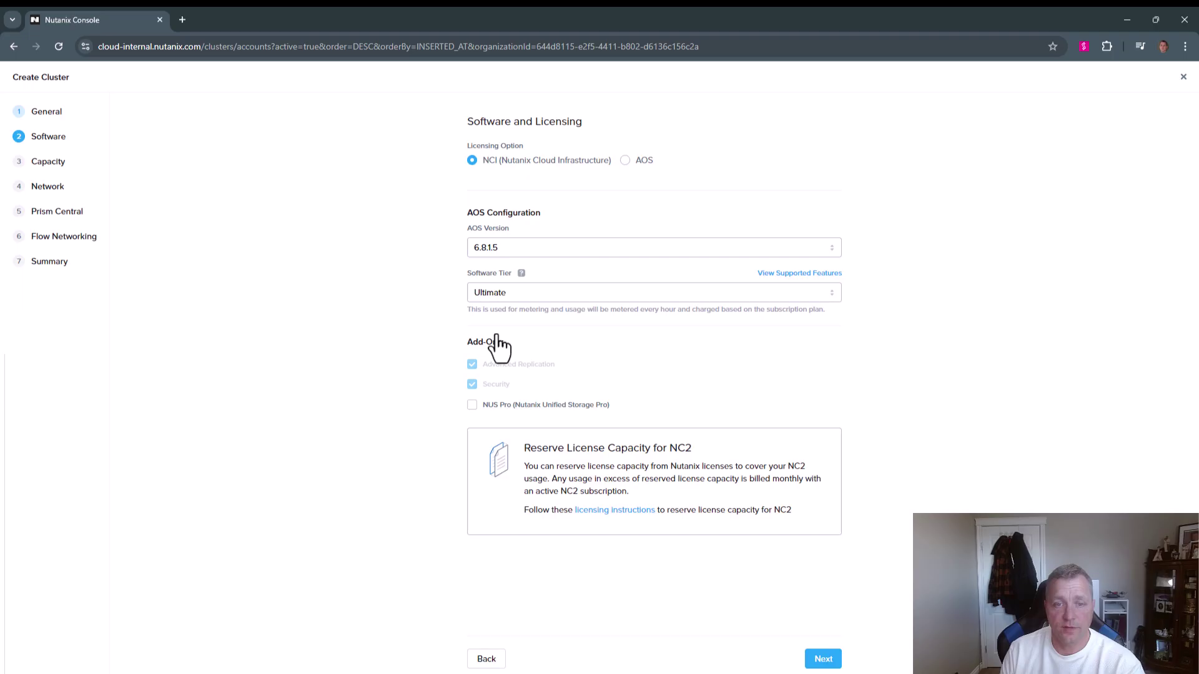
mouse_move(535, 368)
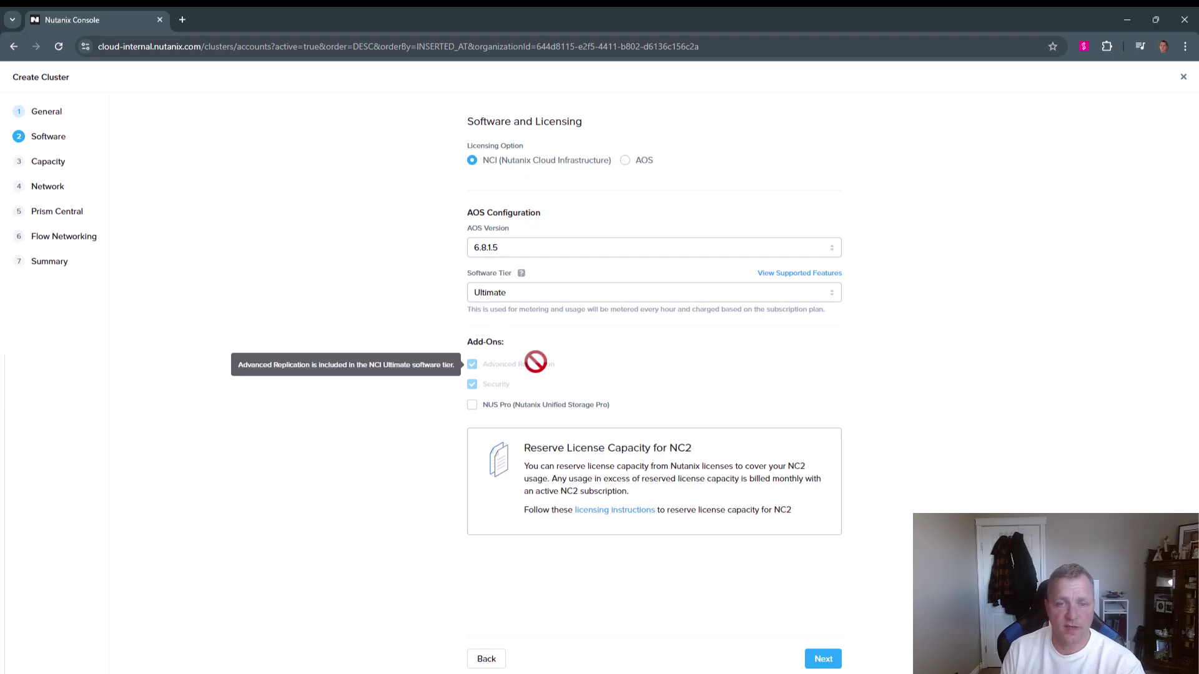
mouse_move(494, 387)
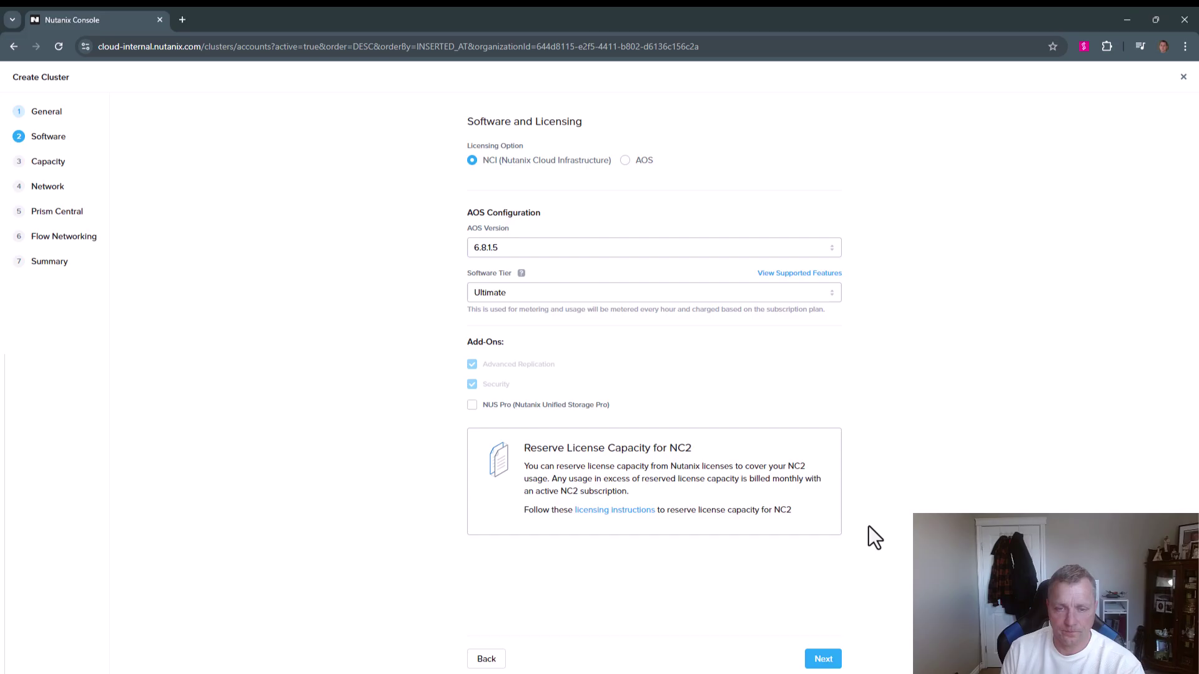
left_click(823, 662)
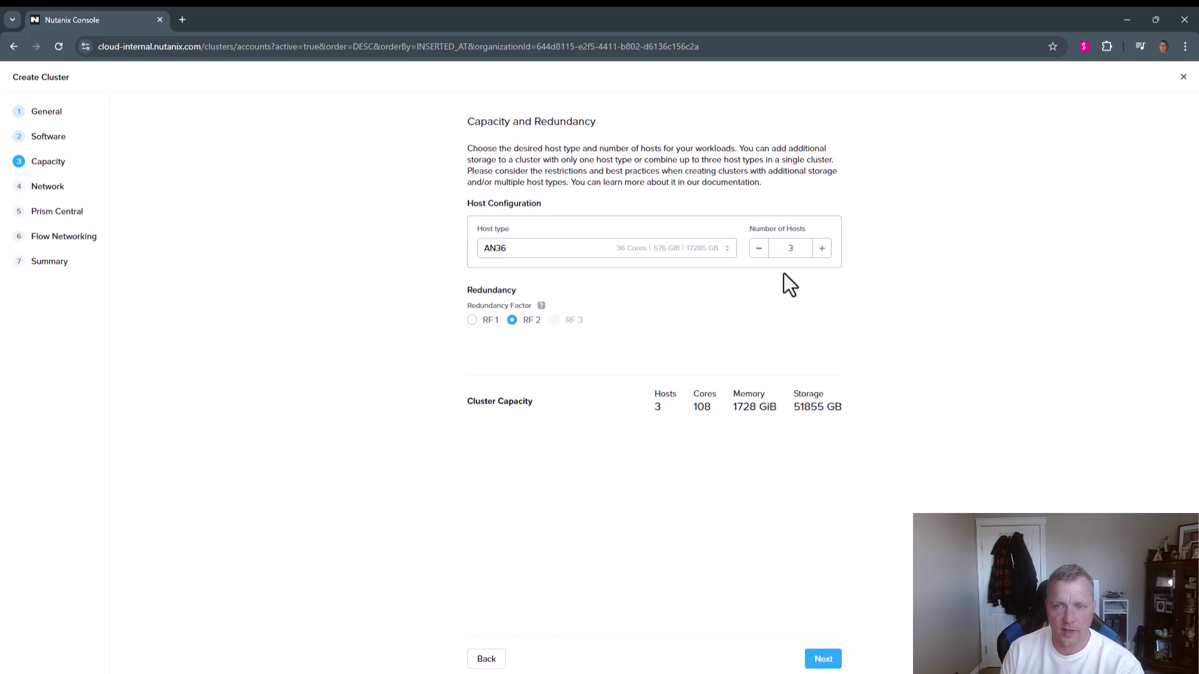
left_click(821, 248)
left_click(822, 248)
left_click(822, 248)
left_click(822, 248)
left_click(822, 248)
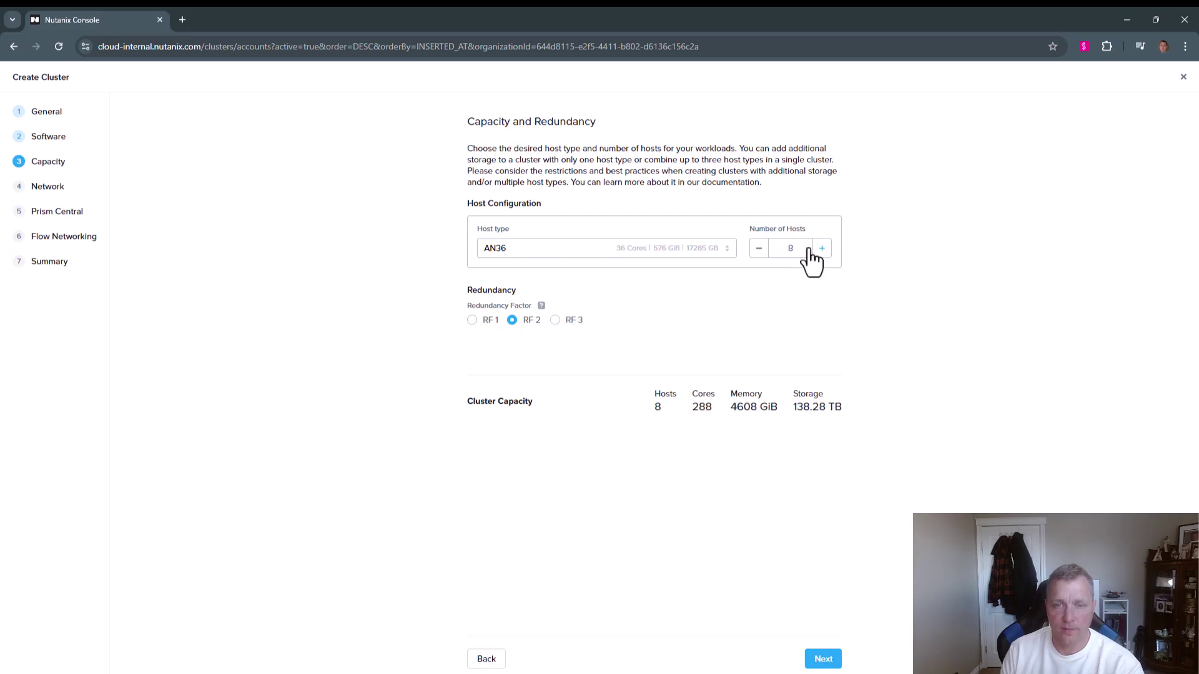
left_click(555, 321)
left_click(512, 321)
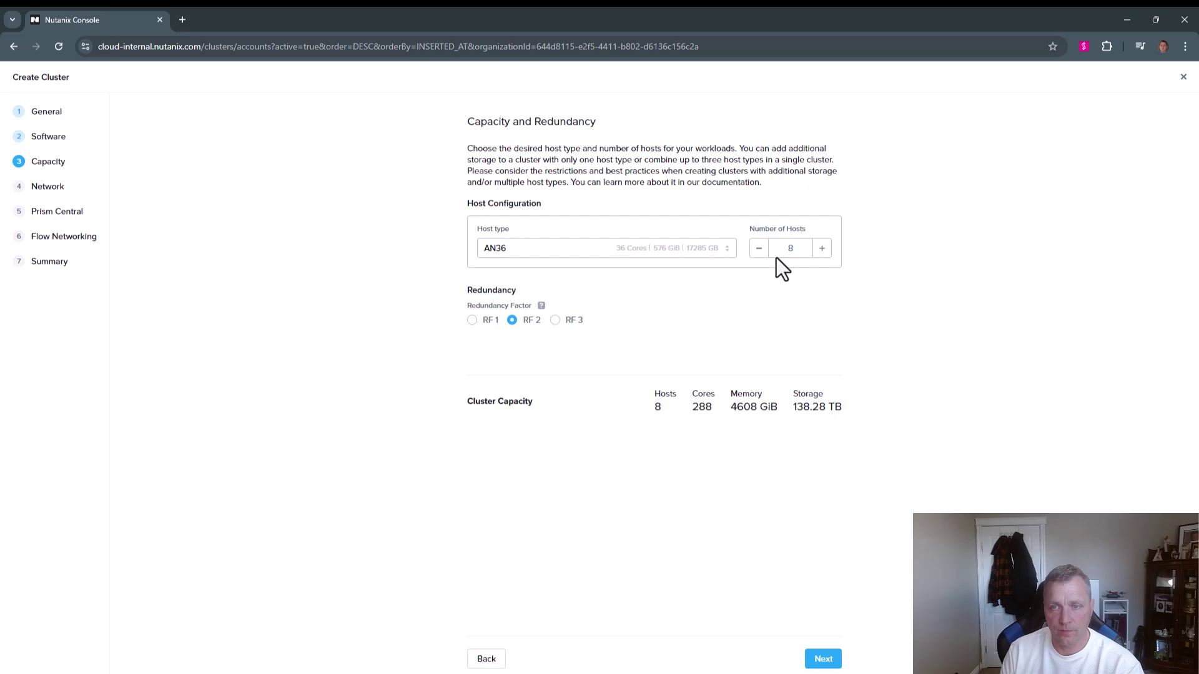
left_click(758, 248)
left_click(758, 249)
left_click(758, 248)
left_click(758, 249)
left_click(758, 249)
left_click(758, 248)
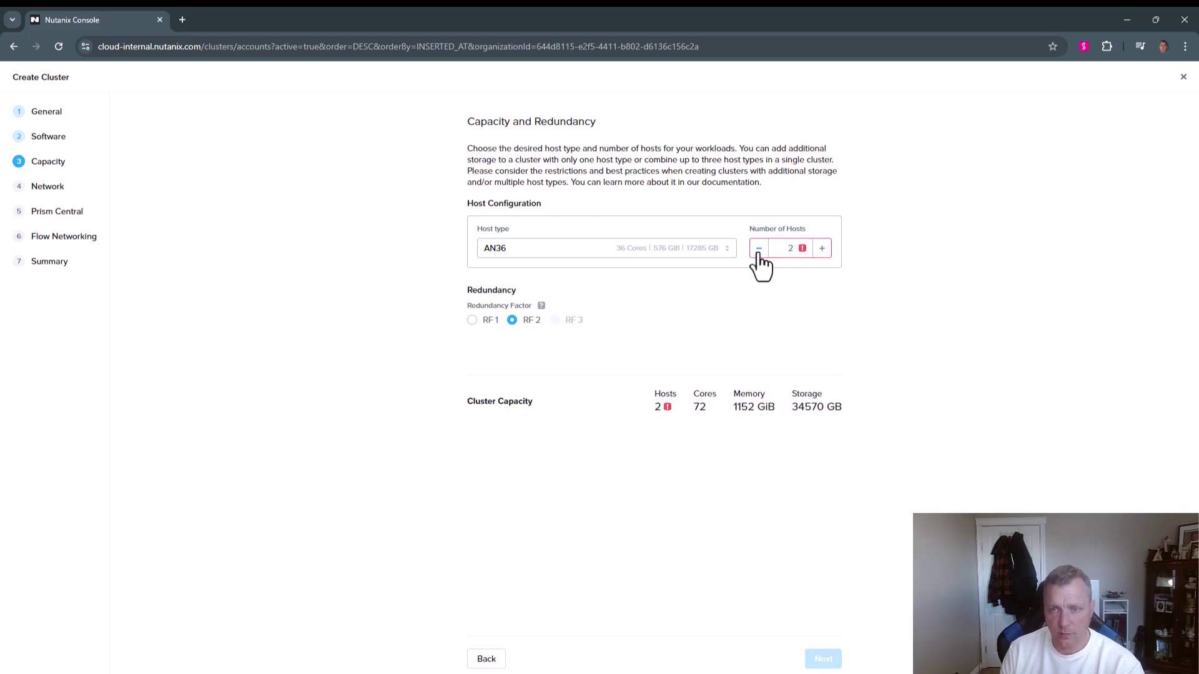
left_click(758, 249)
mouse_move(802, 251)
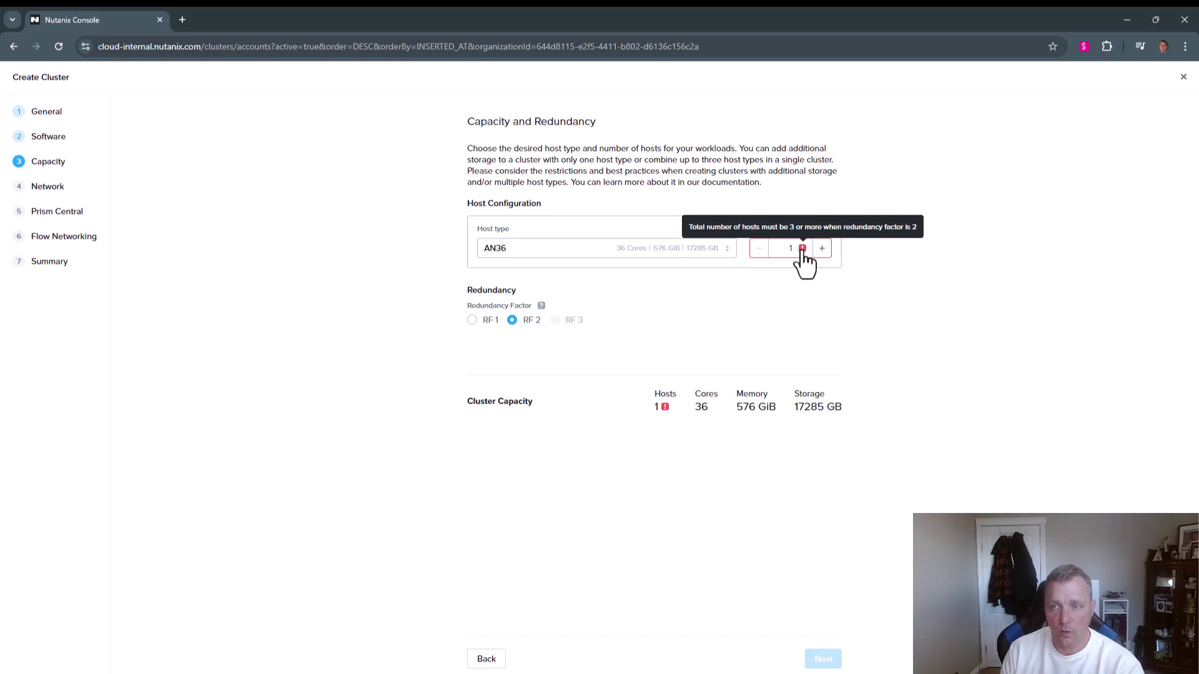
left_click(821, 249)
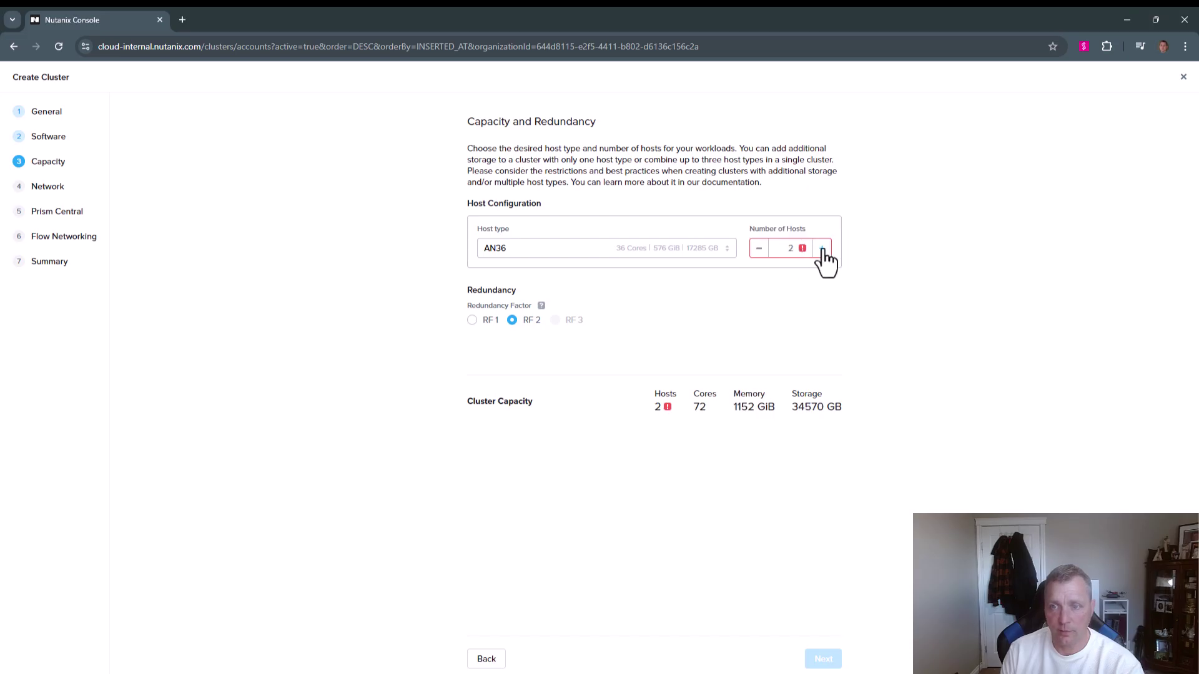
left_click(822, 249)
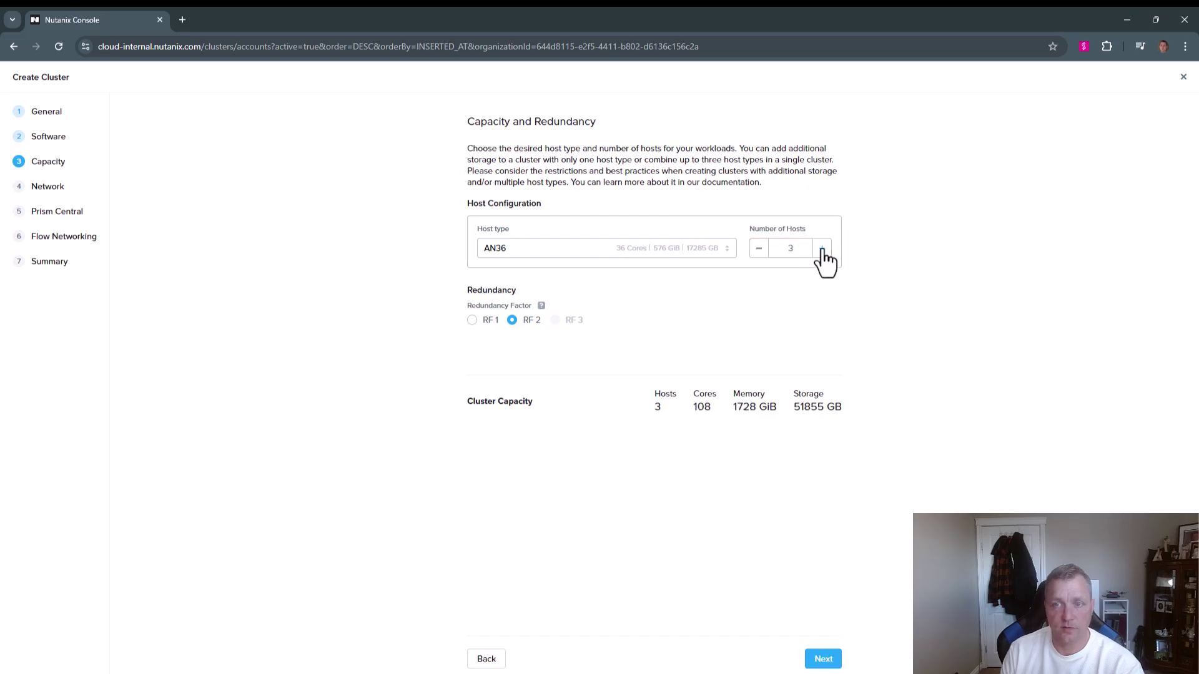
Use the existing baremetal VNet with the baremetal (10.0.0.0/24) management subnet.
left_click(832, 659)
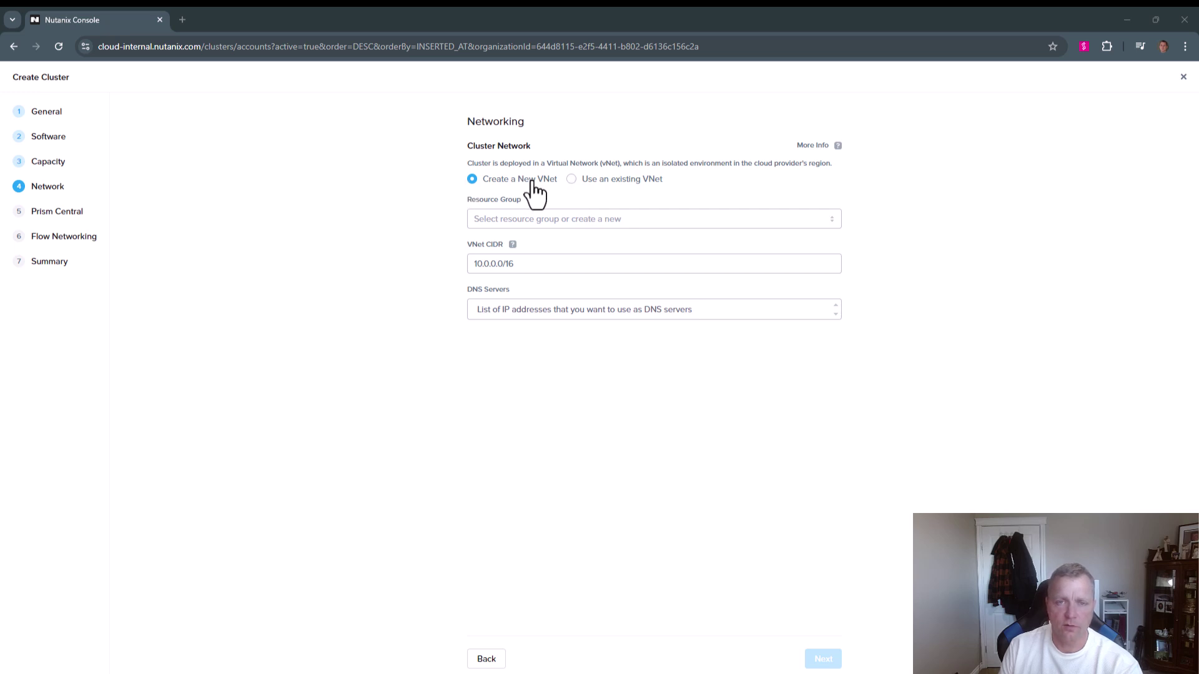
left_click(571, 181)
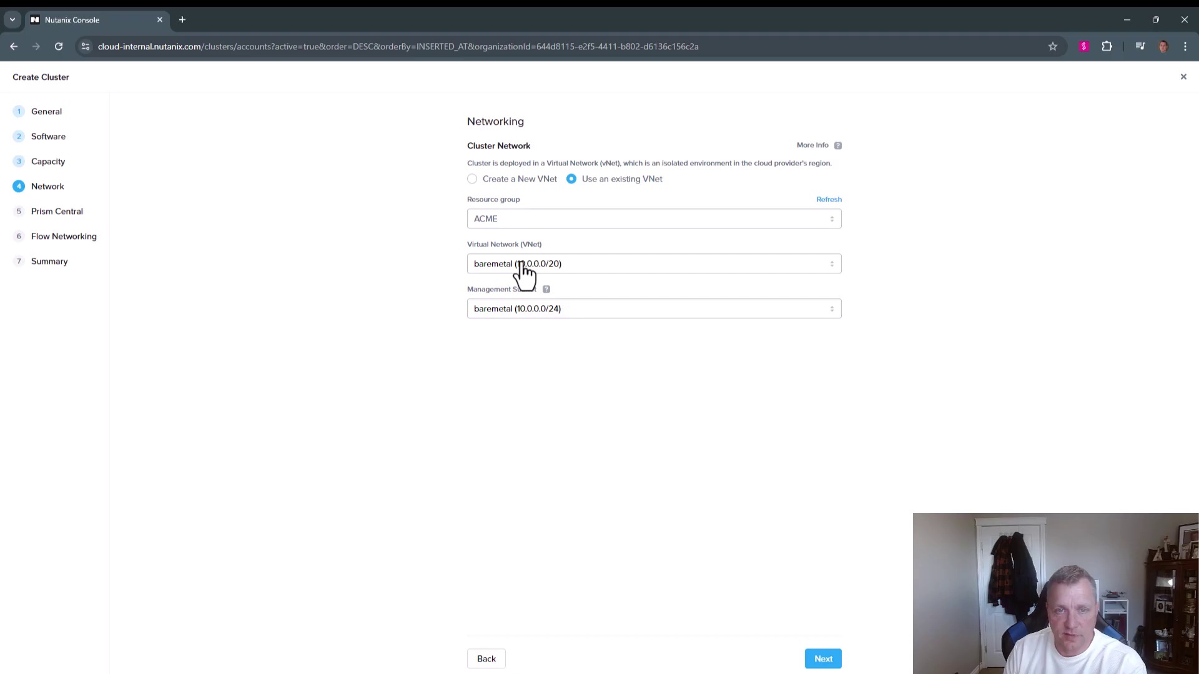
left_click(517, 311)
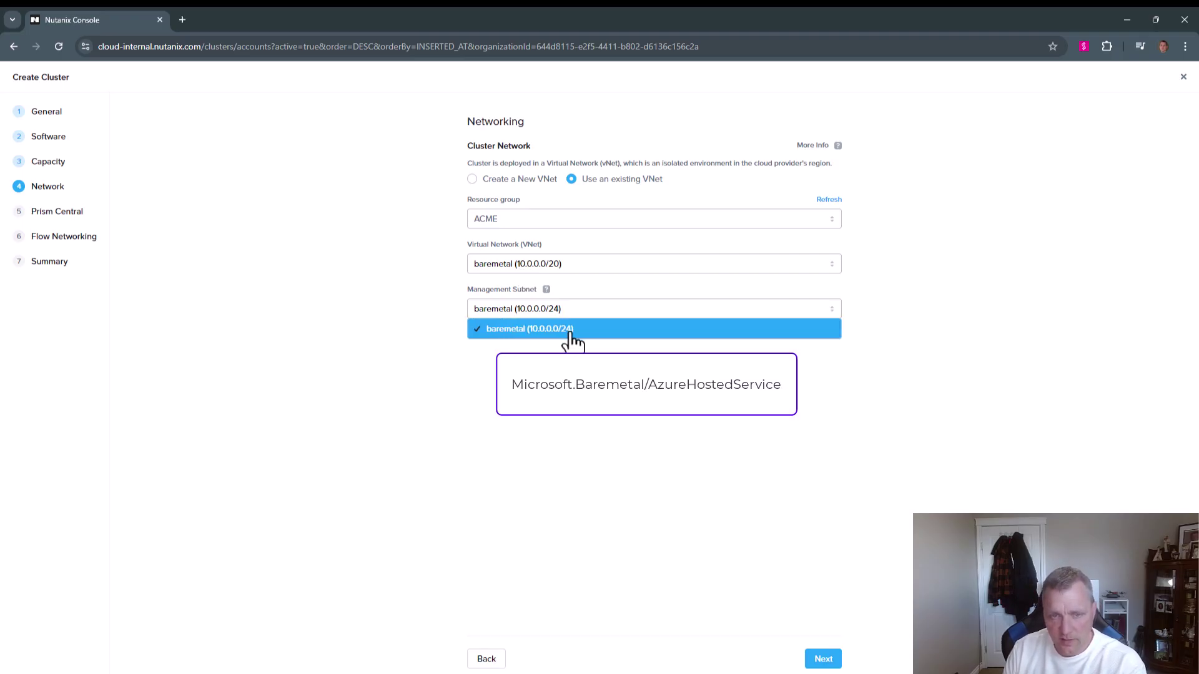
left_click(524, 331)
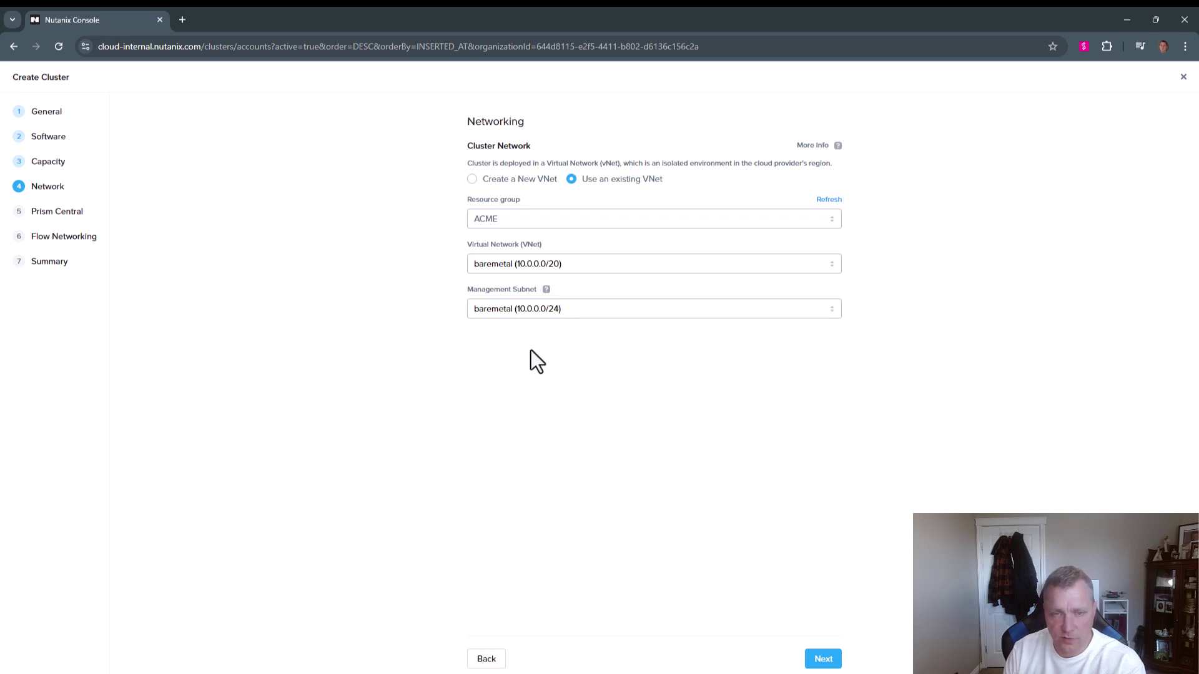
Keep Prism Central at VM size Small and version pc.2024.2.
left_click(818, 661)
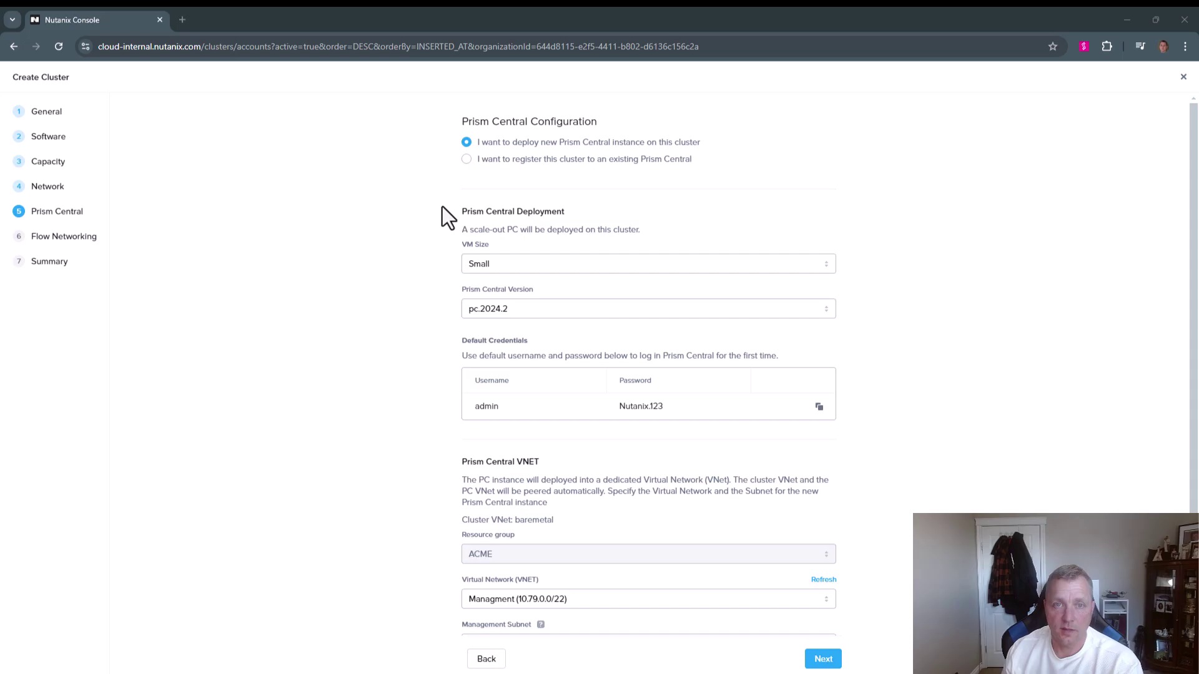
left_click_drag(445, 454, 540, 474)
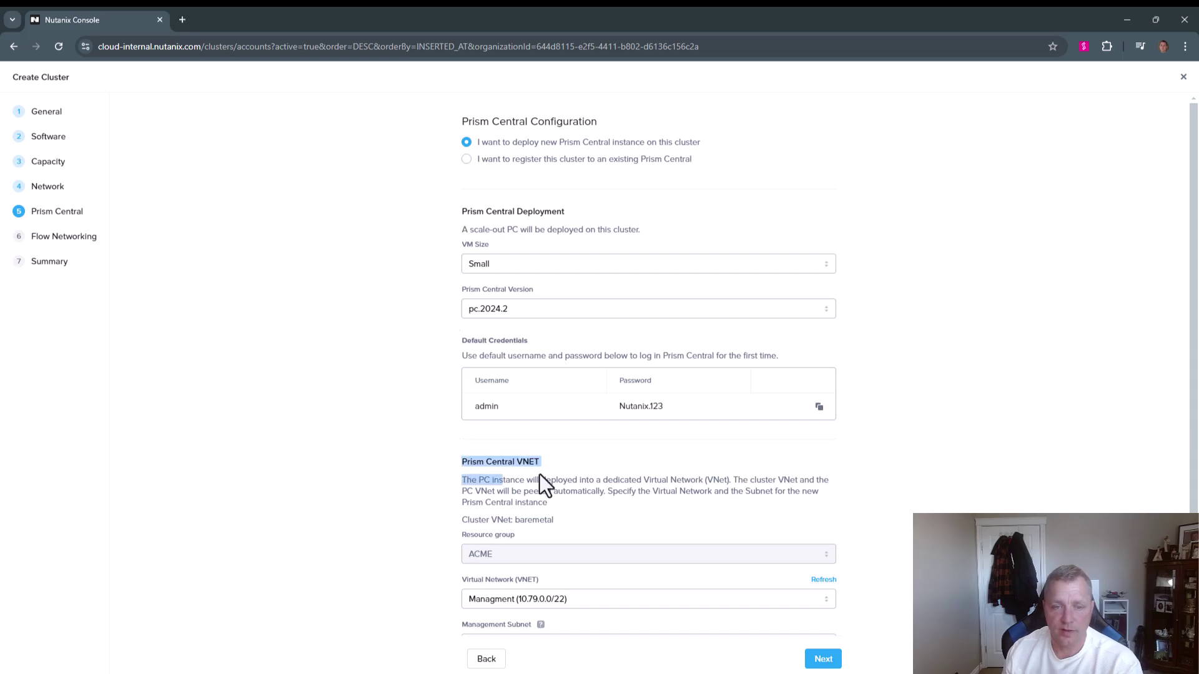
left_click(534, 404)
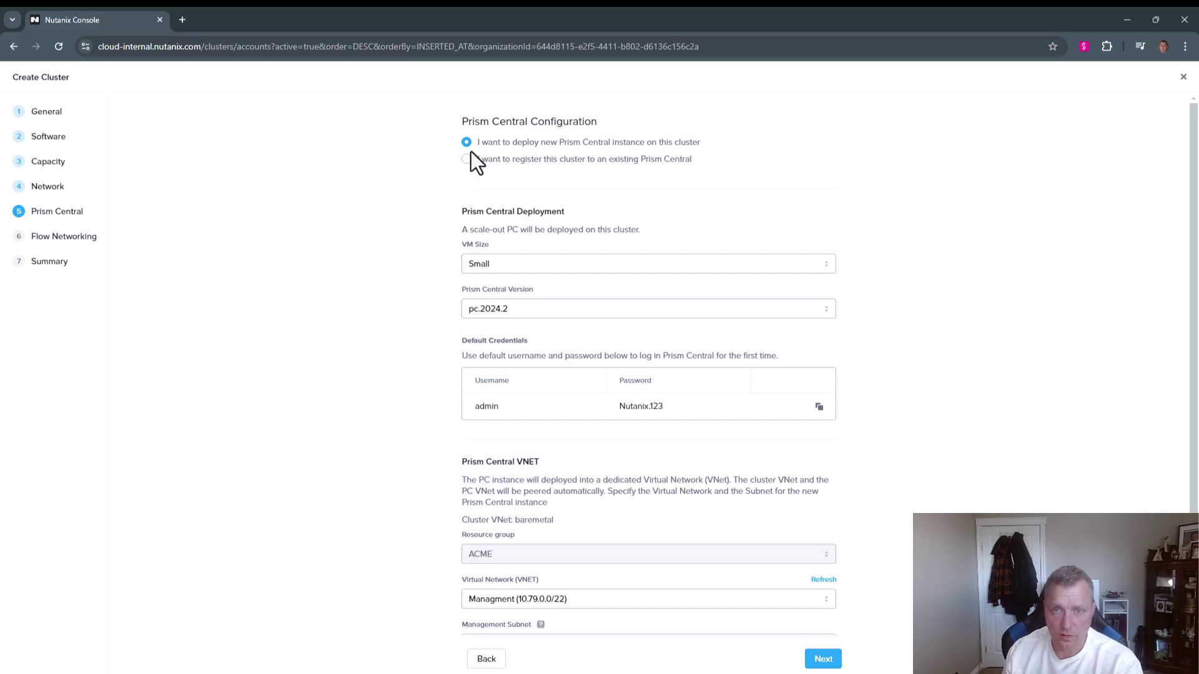
left_click(491, 275)
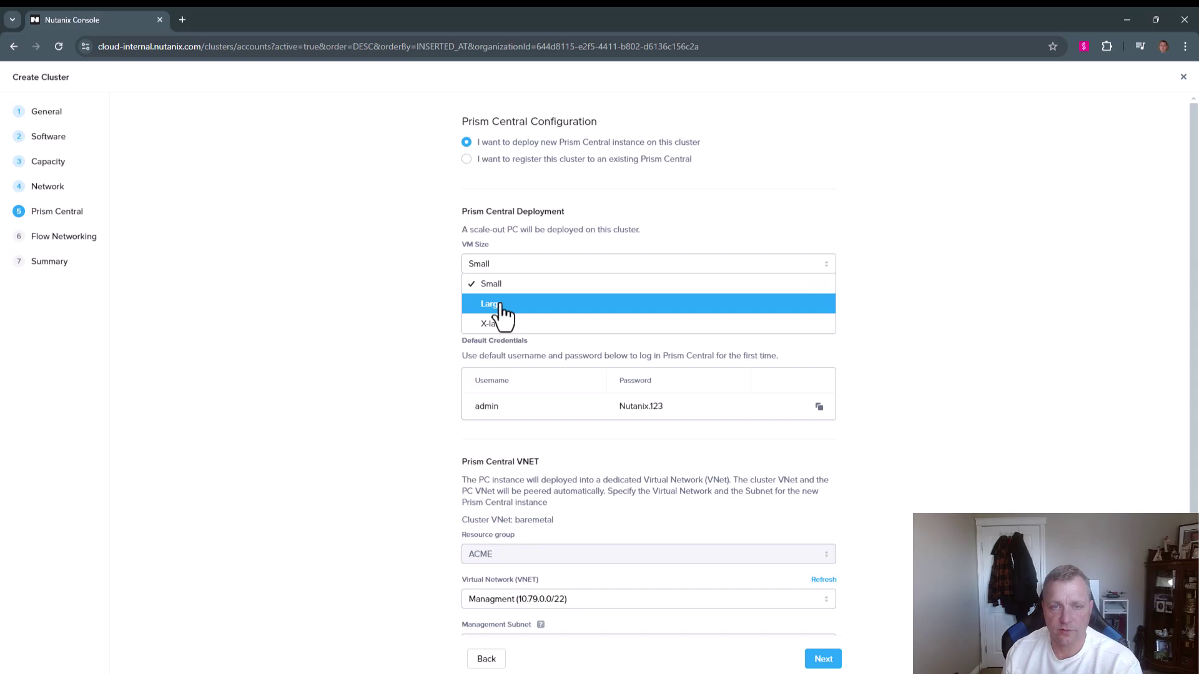
left_click(494, 286)
left_click(541, 314)
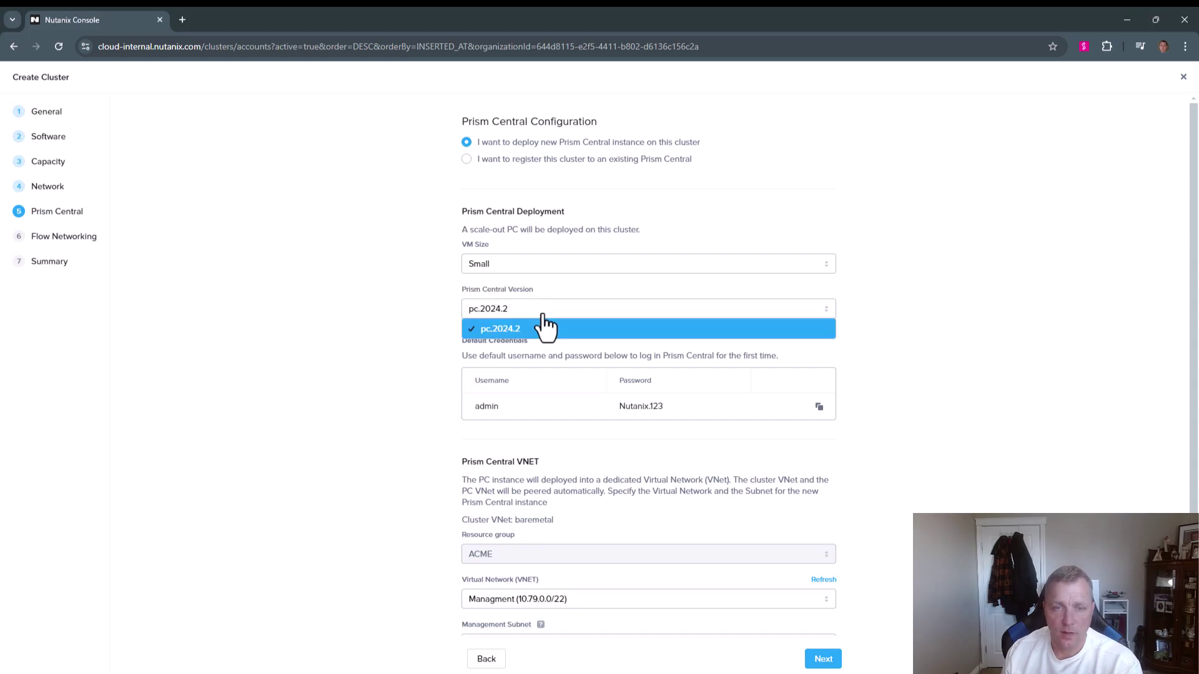
left_click(541, 322)
Place Prism Central on the Managment VNet with the PC (10.79.0.0/24) subnet.
scroll(837, 437, "down", 2)
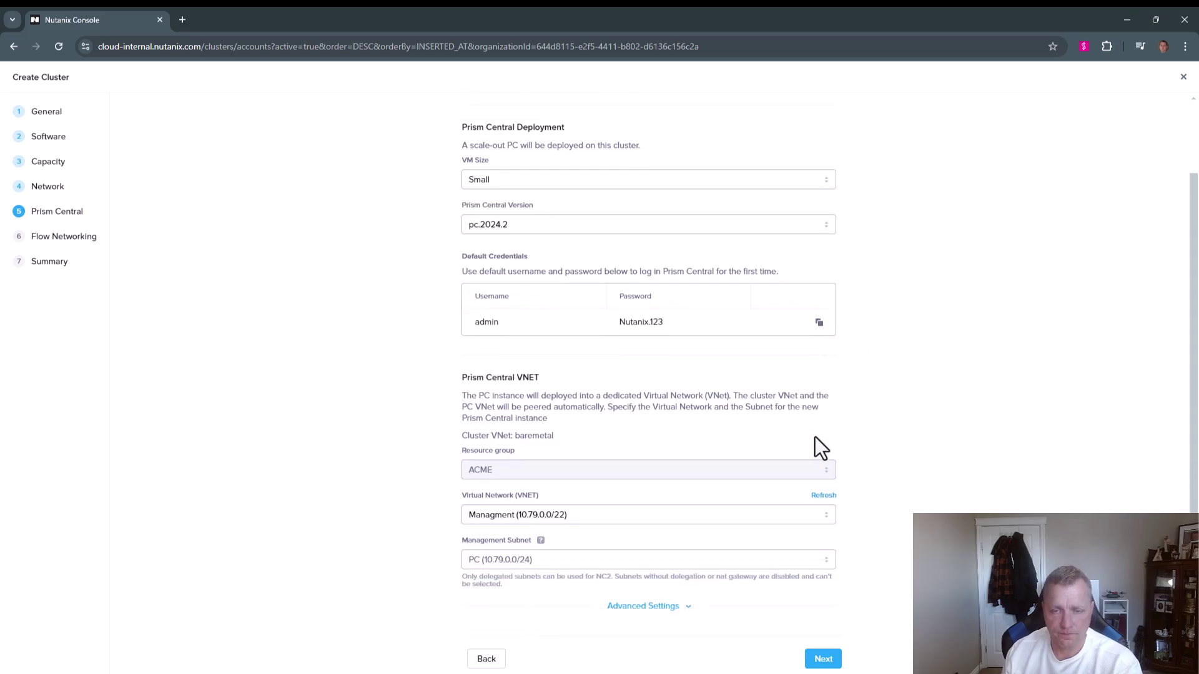
left_click_drag(643, 324, 623, 324)
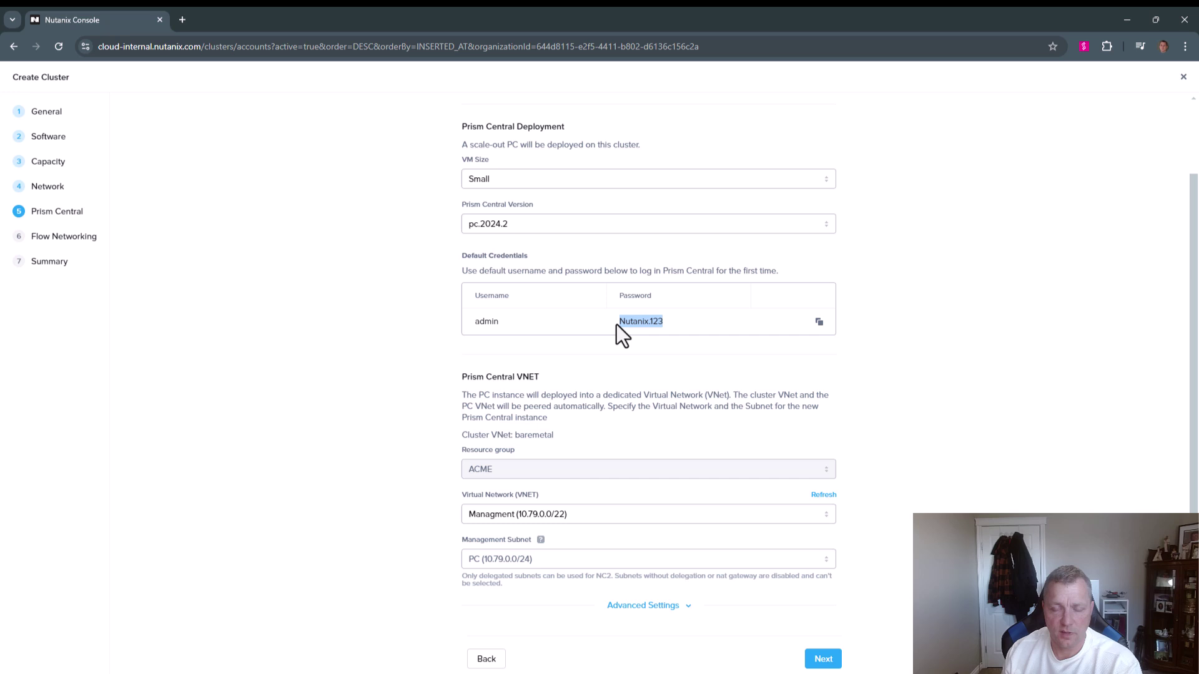
left_click(664, 351)
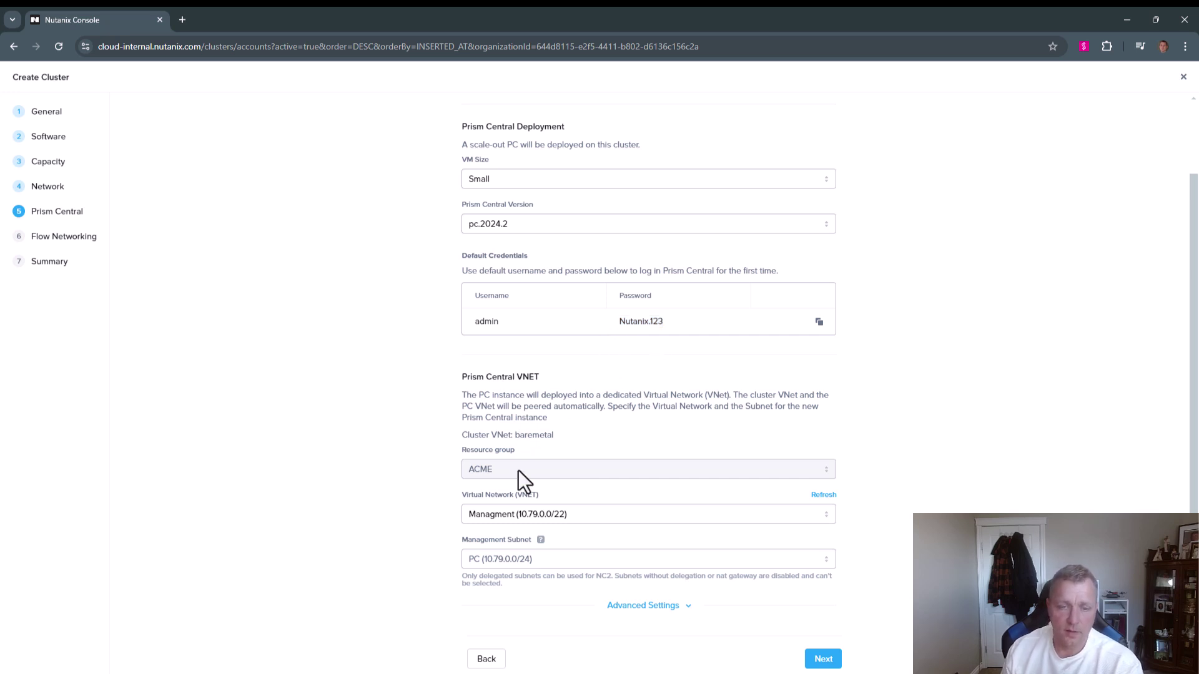
left_click(518, 516)
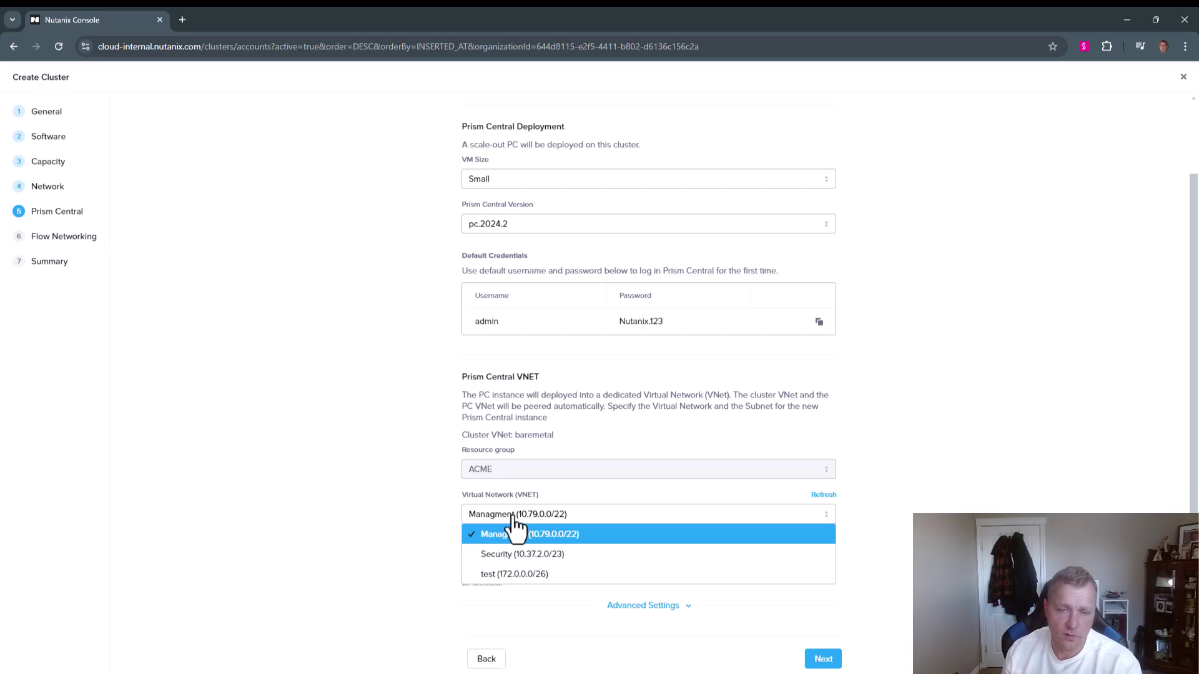
left_click(450, 500)
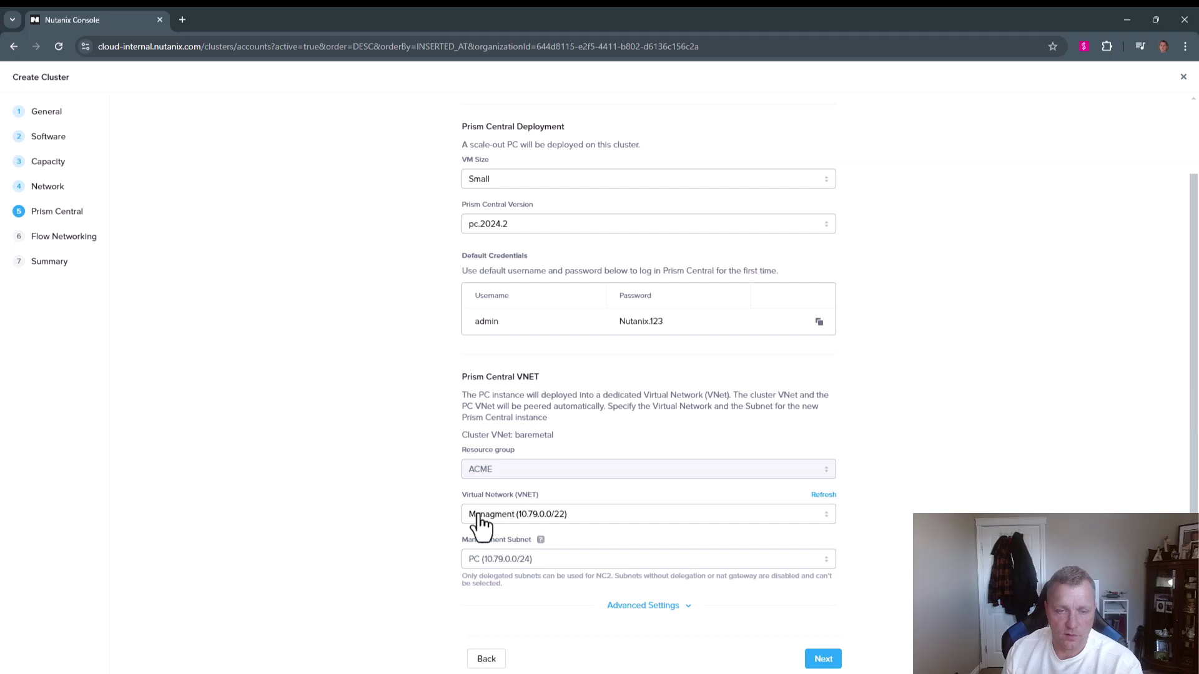
left_click(490, 558)
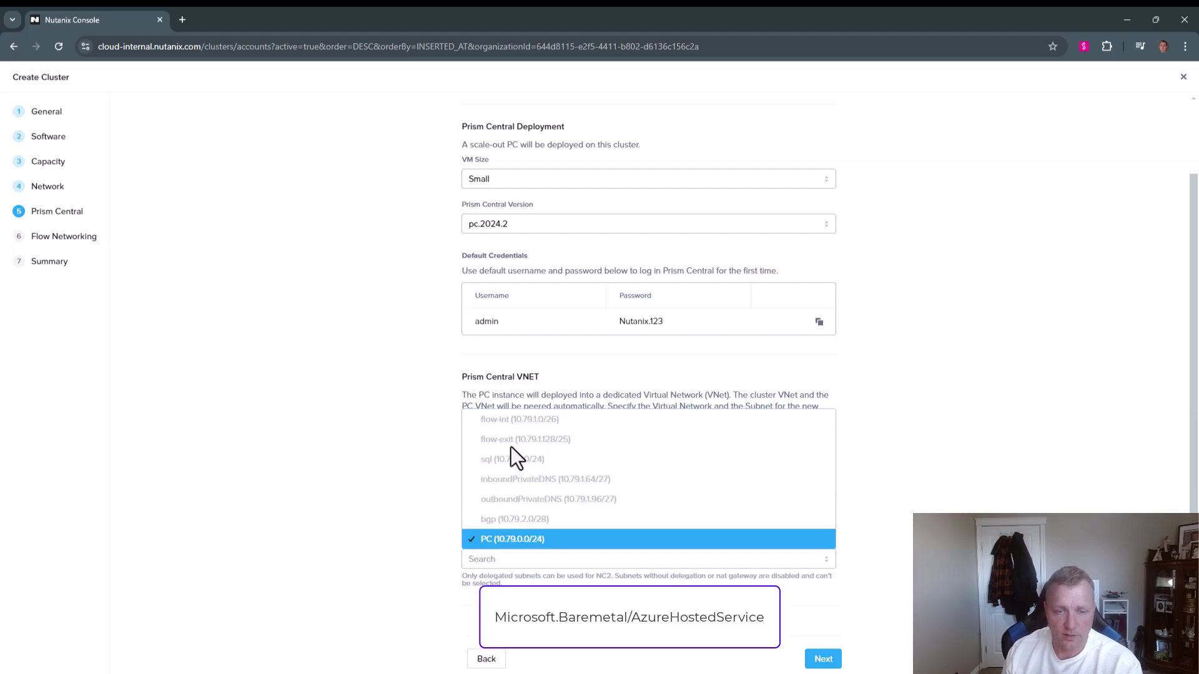
left_click(508, 541)
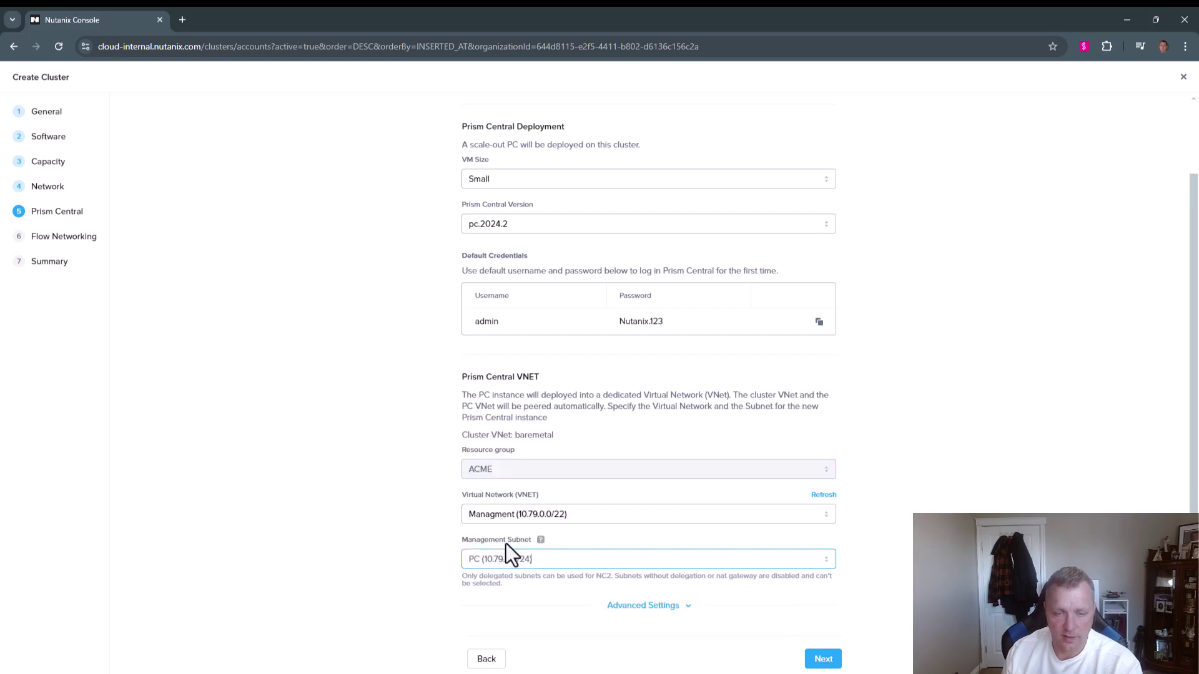
Choose Azure VPN for cluster access and confirm vWAN is in use.
left_click(819, 662)
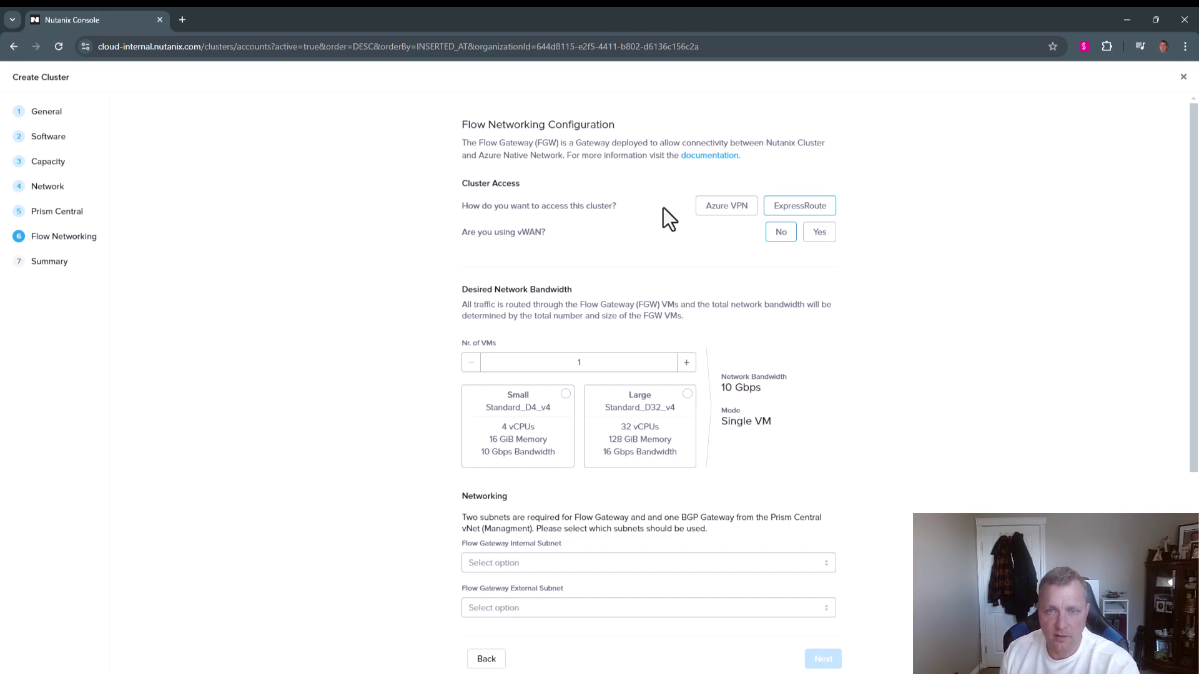
left_click(707, 210)
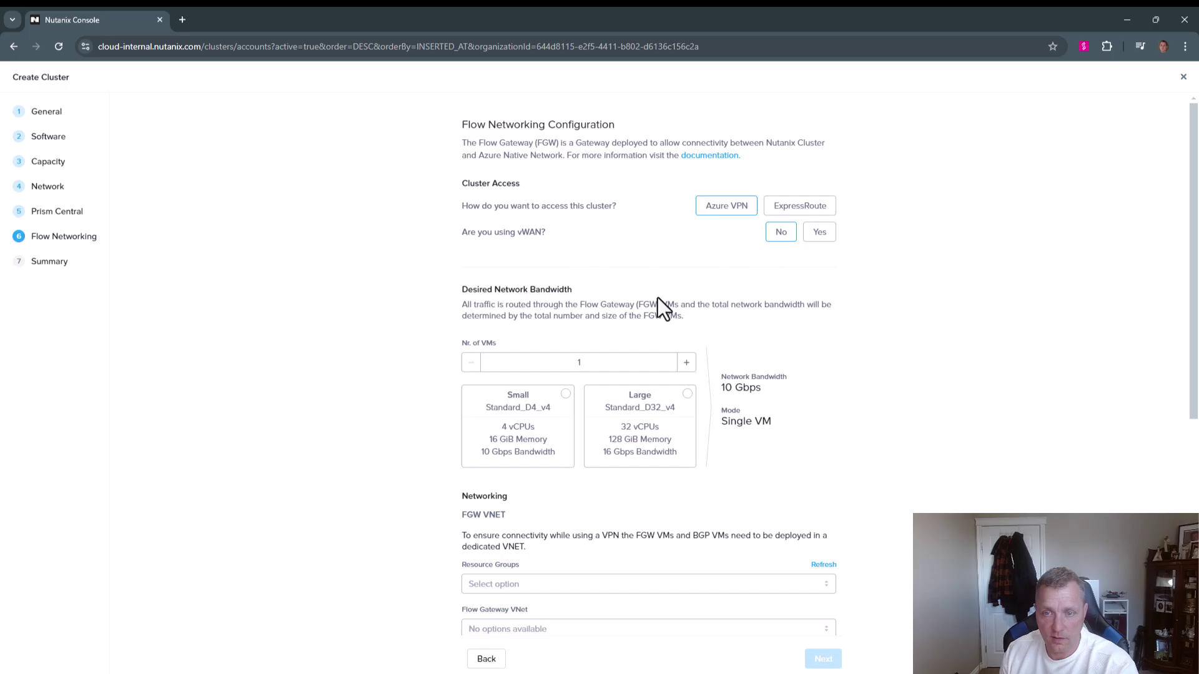
left_click(820, 236)
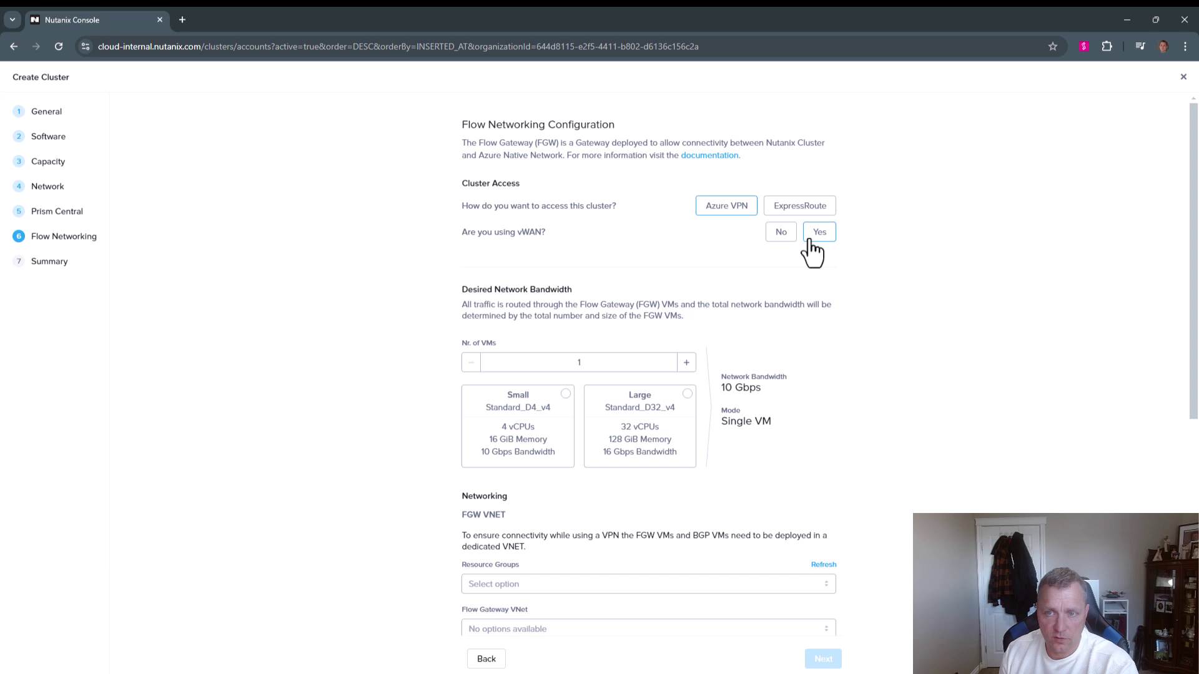
Configure two Large Flow Gateway VMs, giving 32 Gbps bandwidth.
left_click(686, 363)
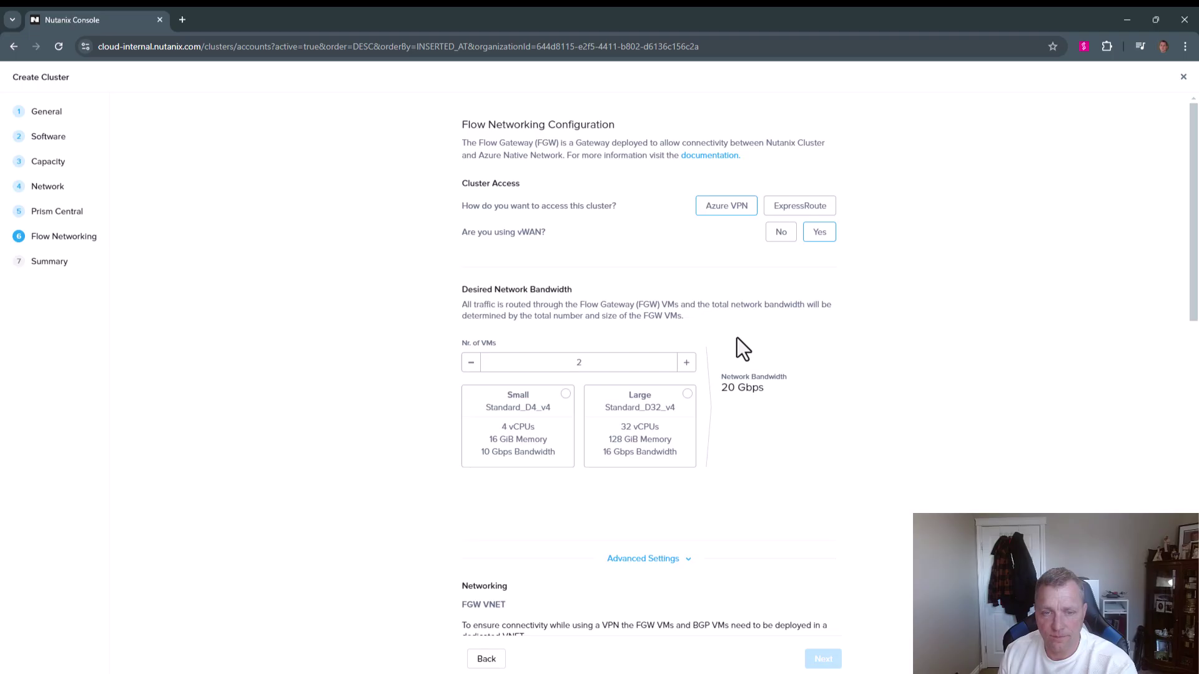
scroll(744, 347, "down", 2)
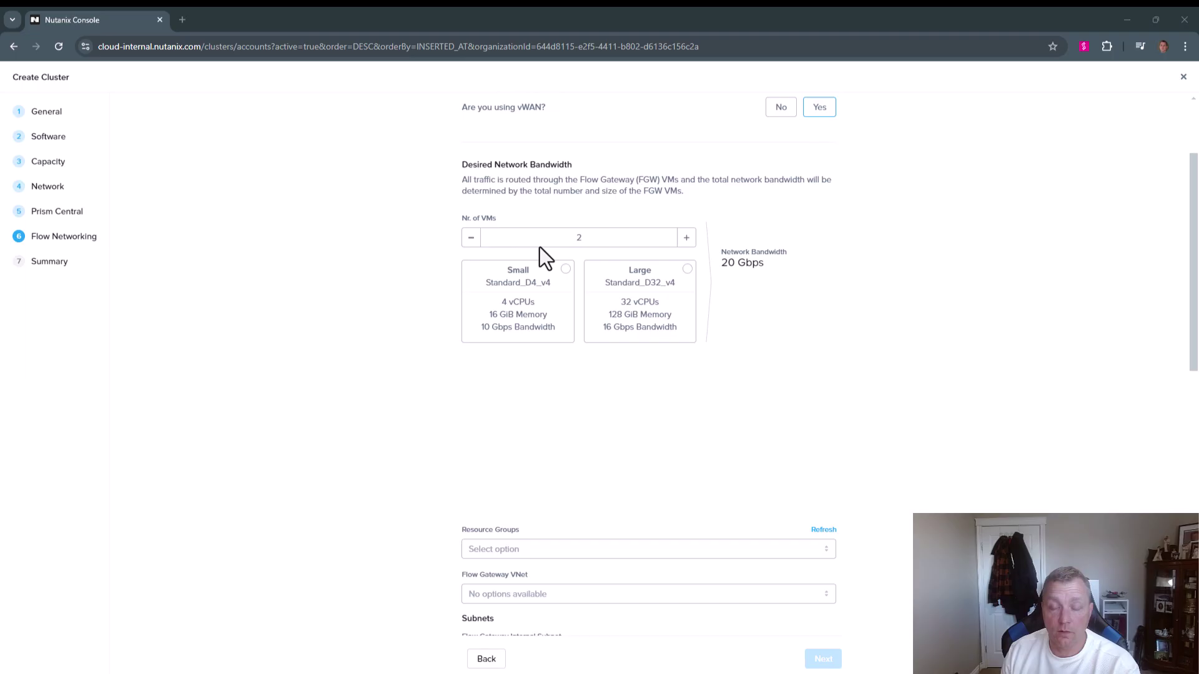
left_click(565, 270)
left_click(687, 269)
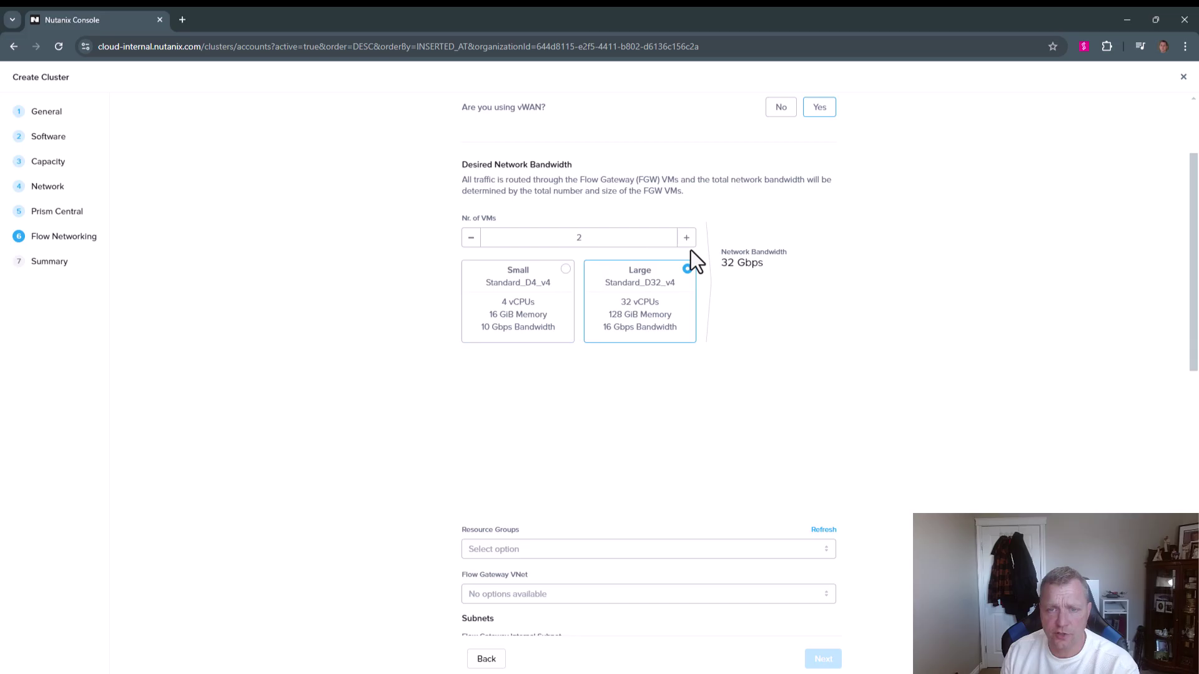
left_click(687, 239)
left_click(687, 238)
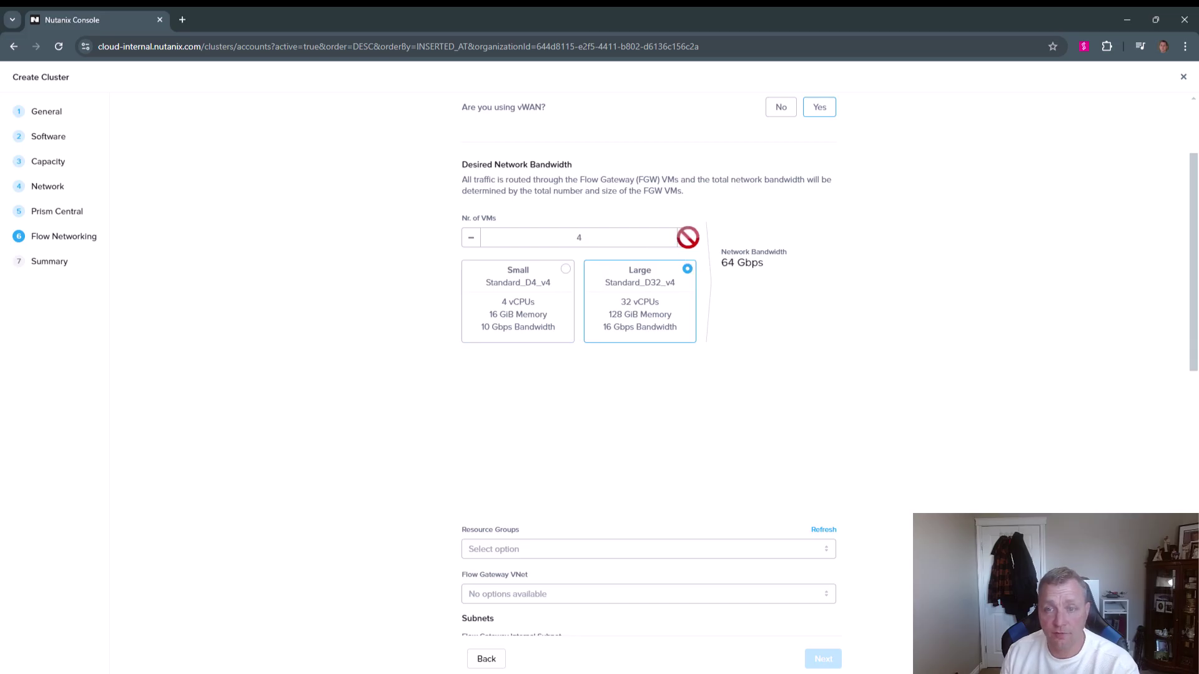
left_click_drag(721, 261, 757, 261)
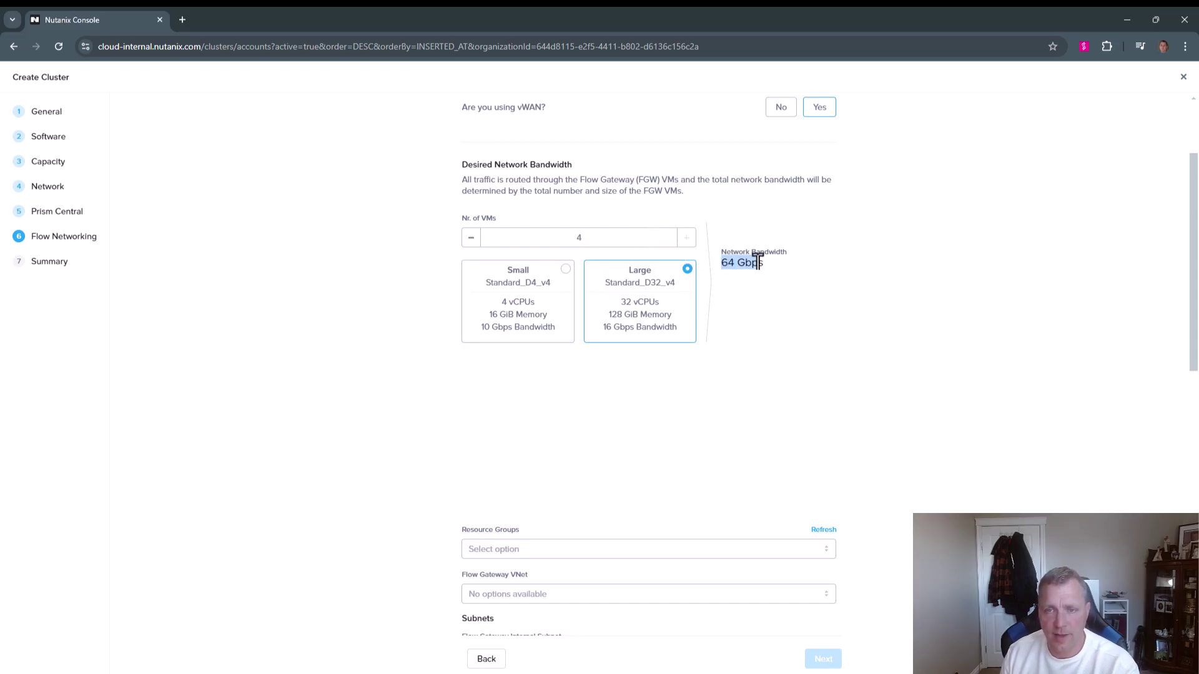
left_click(471, 237)
left_click(472, 238)
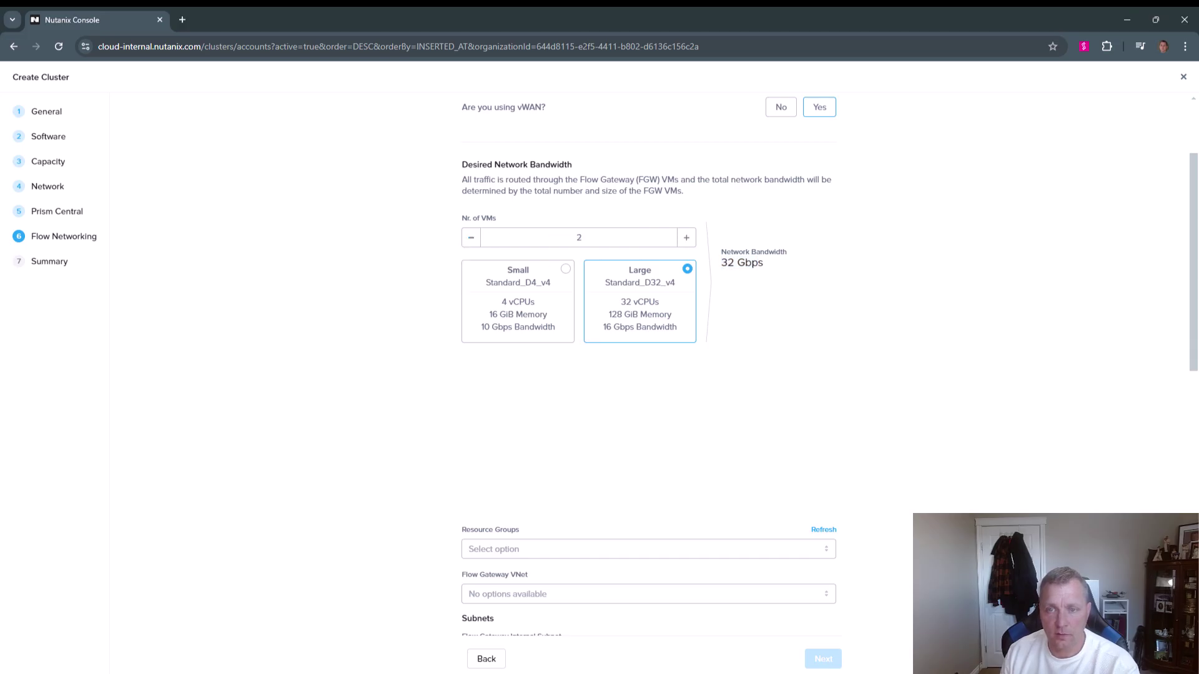
left_click_drag(721, 262, 765, 263)
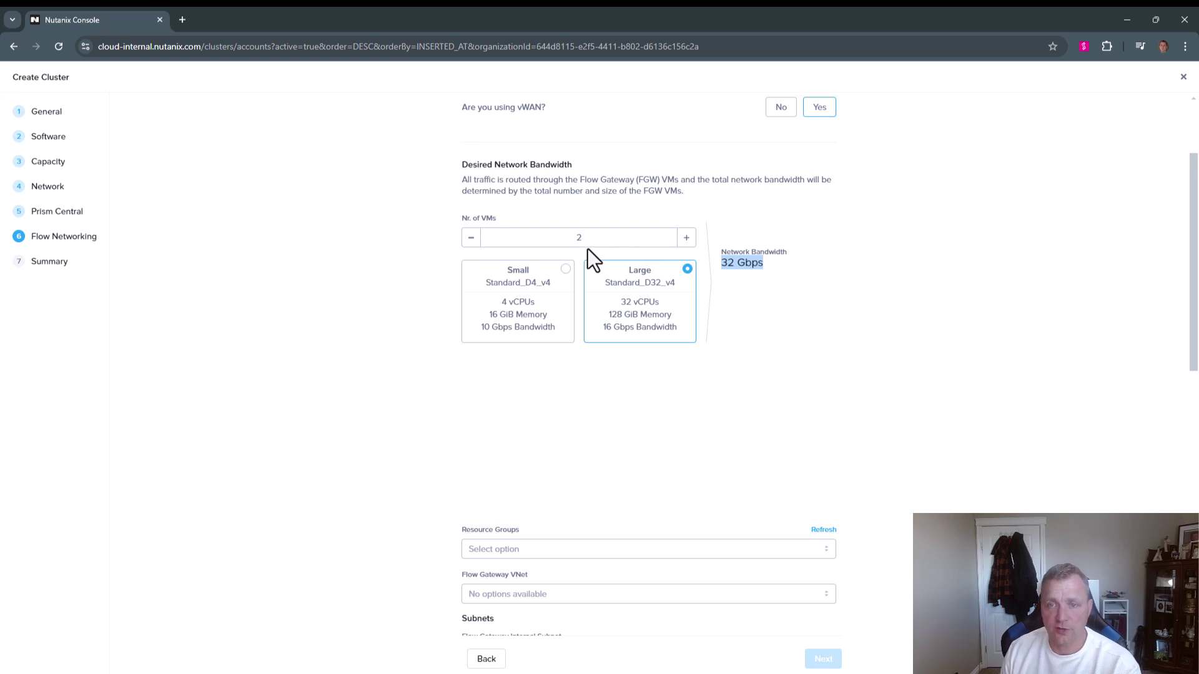
left_click(649, 293)
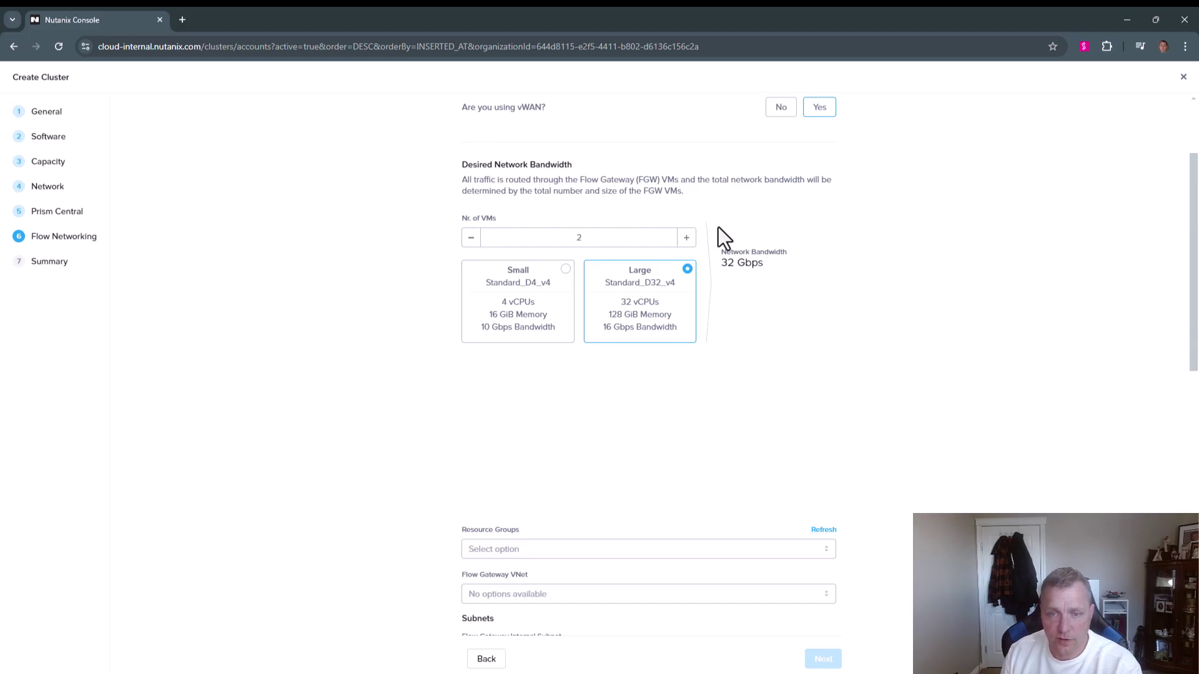
Set the Flow Gateway resource group to ACME and its VNet to Managment.
scroll(693, 301, "down", 4)
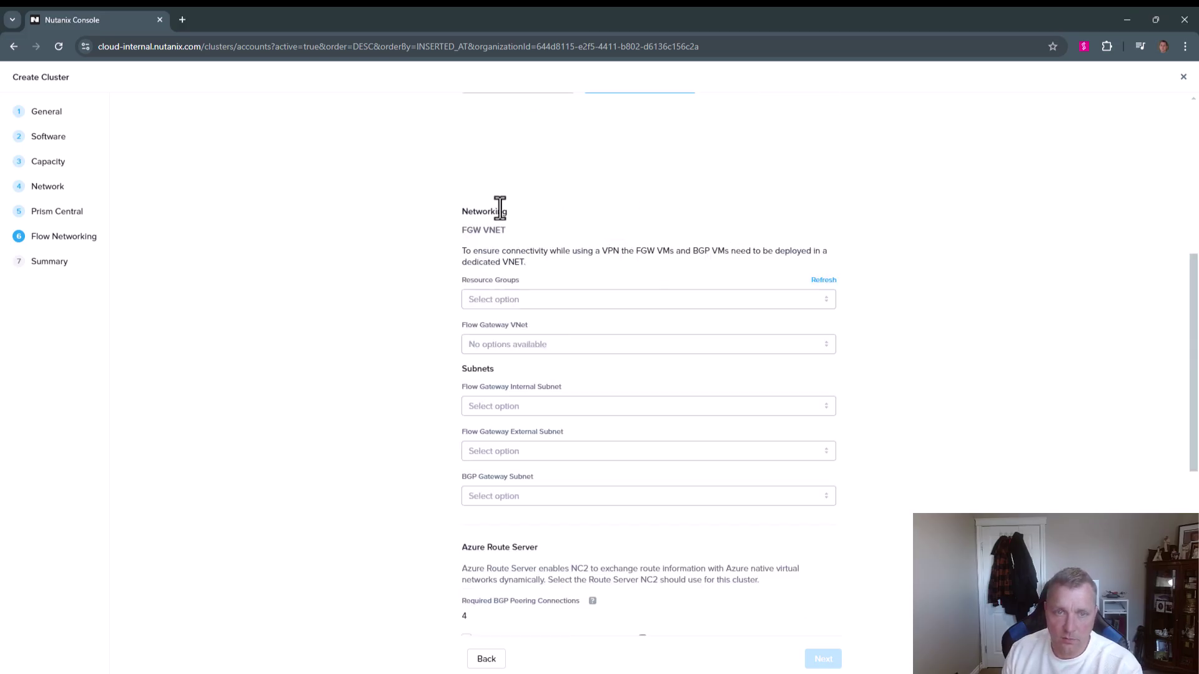
scroll(497, 221, "up", 1)
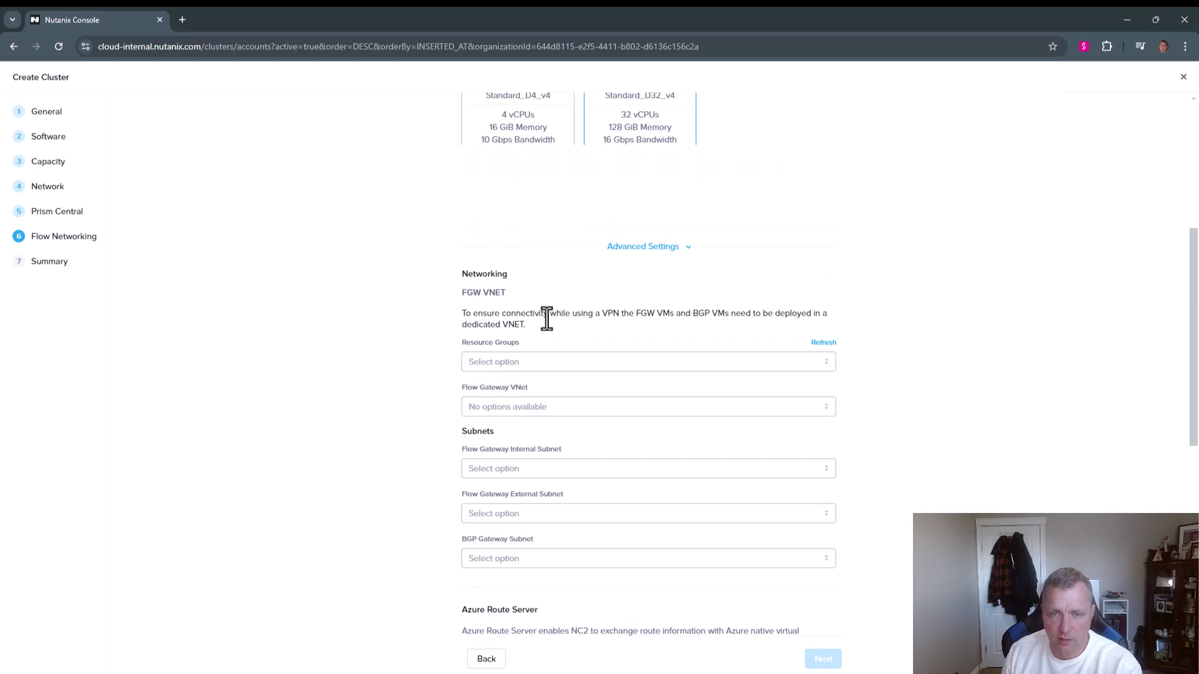
left_click(557, 361)
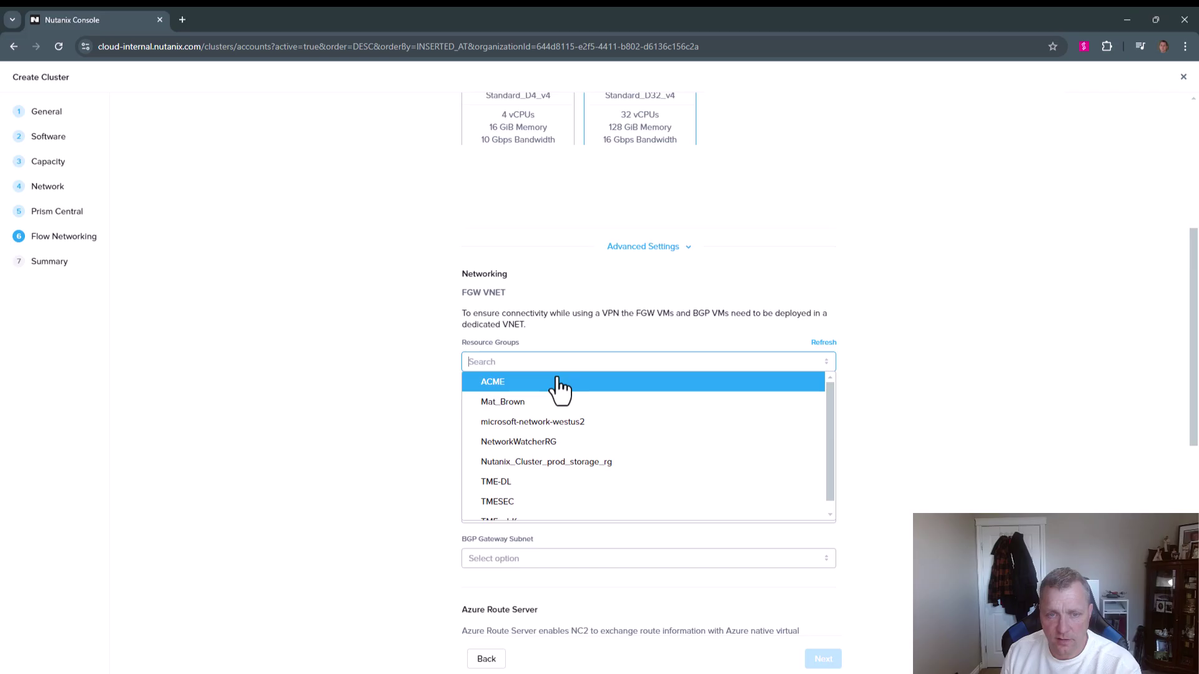
left_click(557, 381)
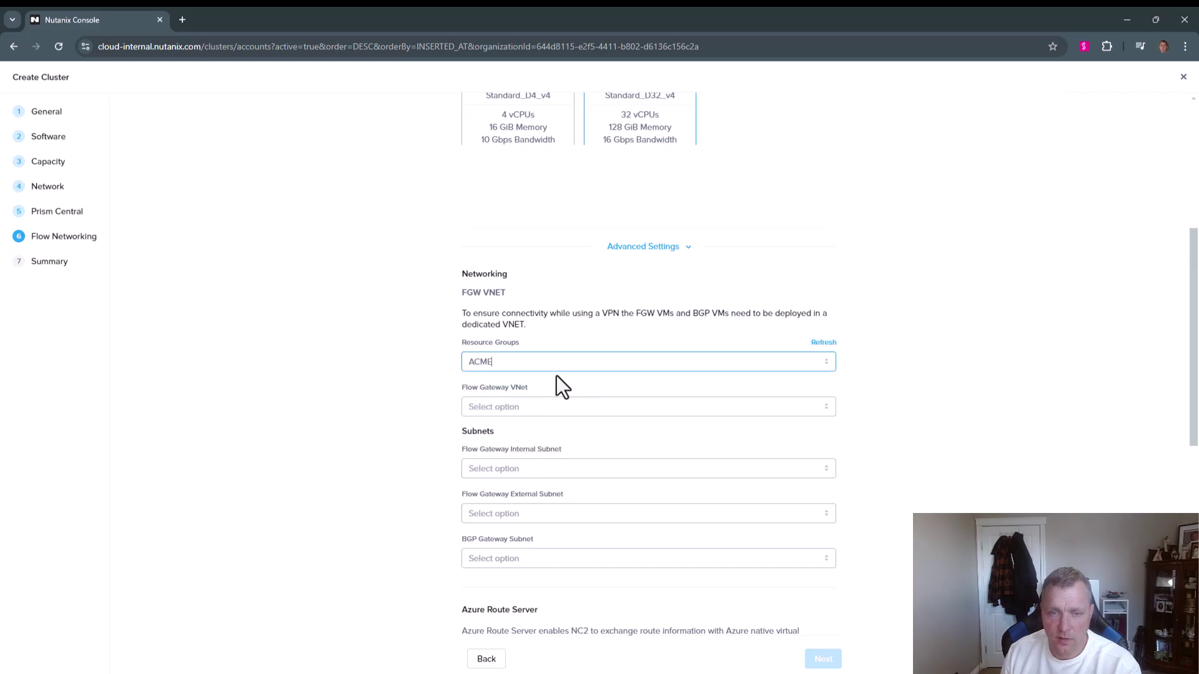
left_click(531, 415)
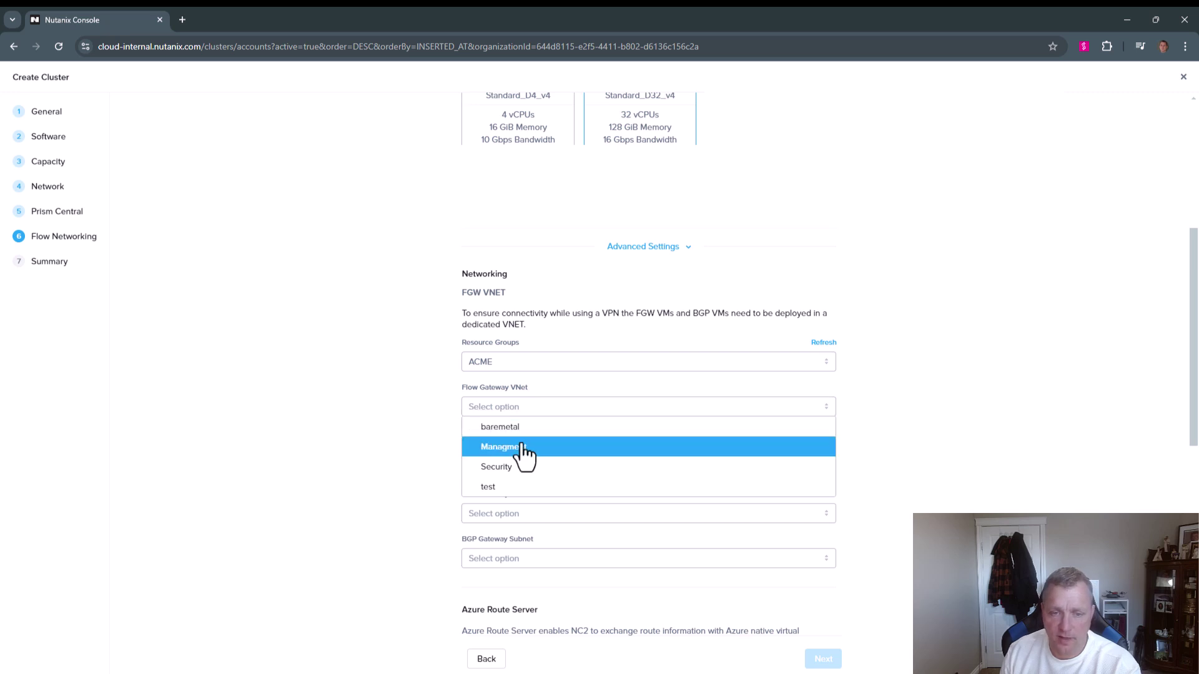
left_click(522, 447)
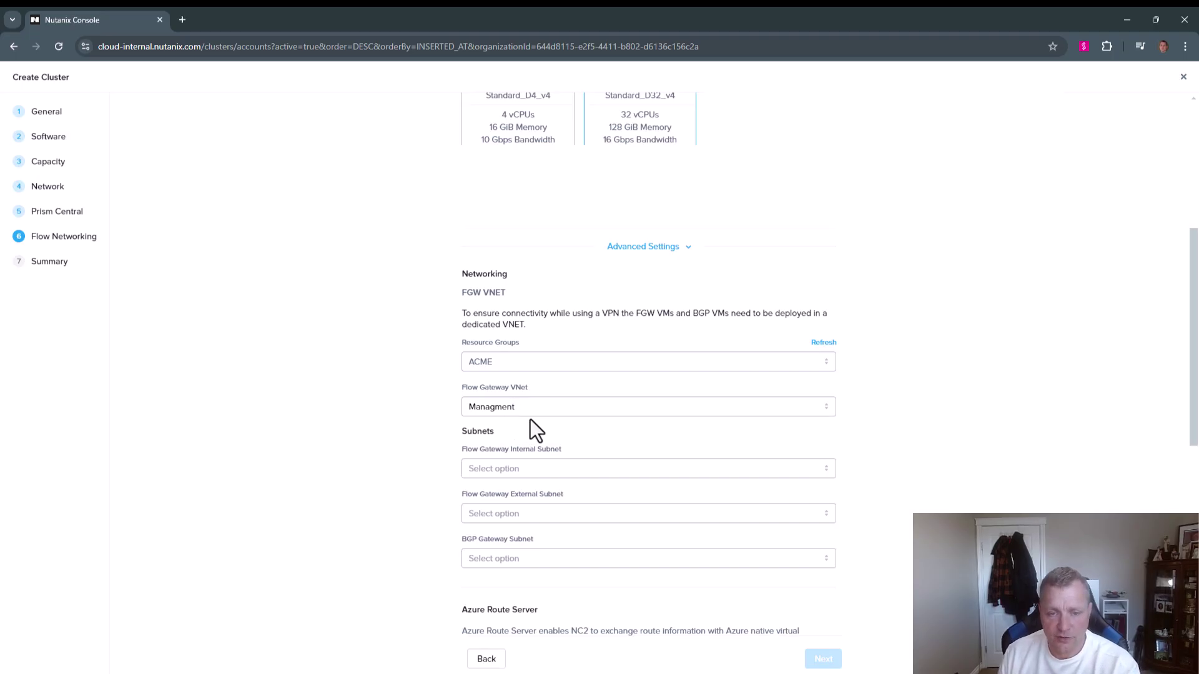
scroll(530, 420, "down", 1)
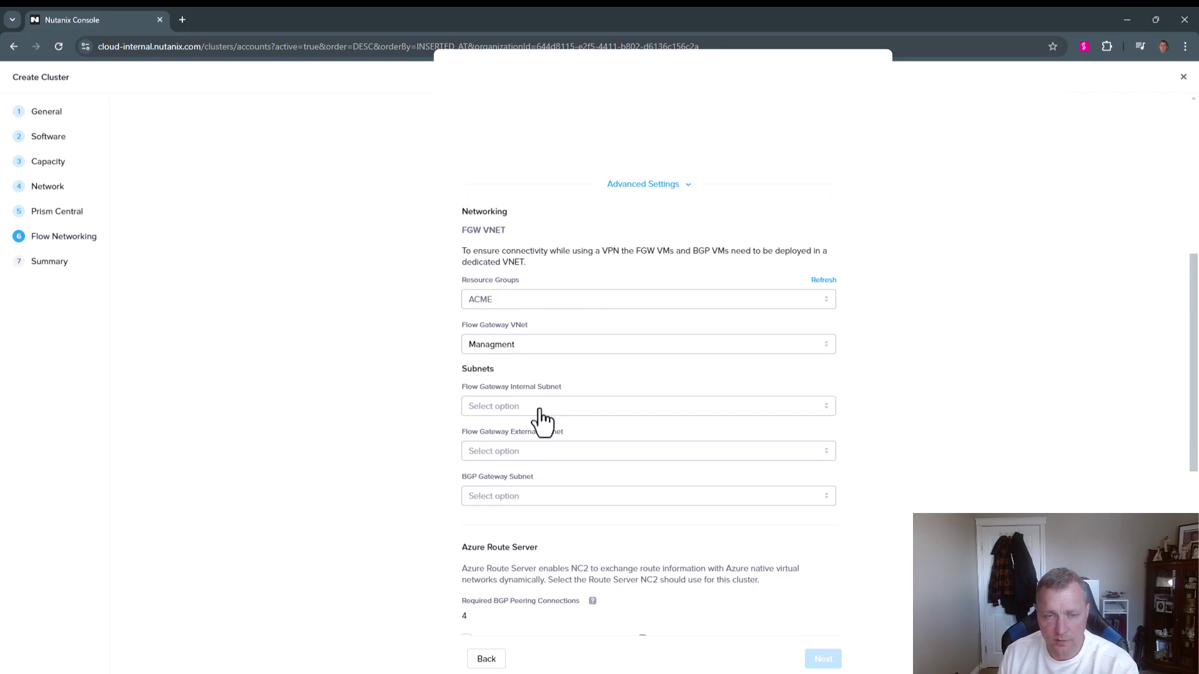
Set Flow Gateway subnets: flow-int internal, flow-exit external, and bgp (10.79.2.0/28) for BGP.
left_click(541, 407)
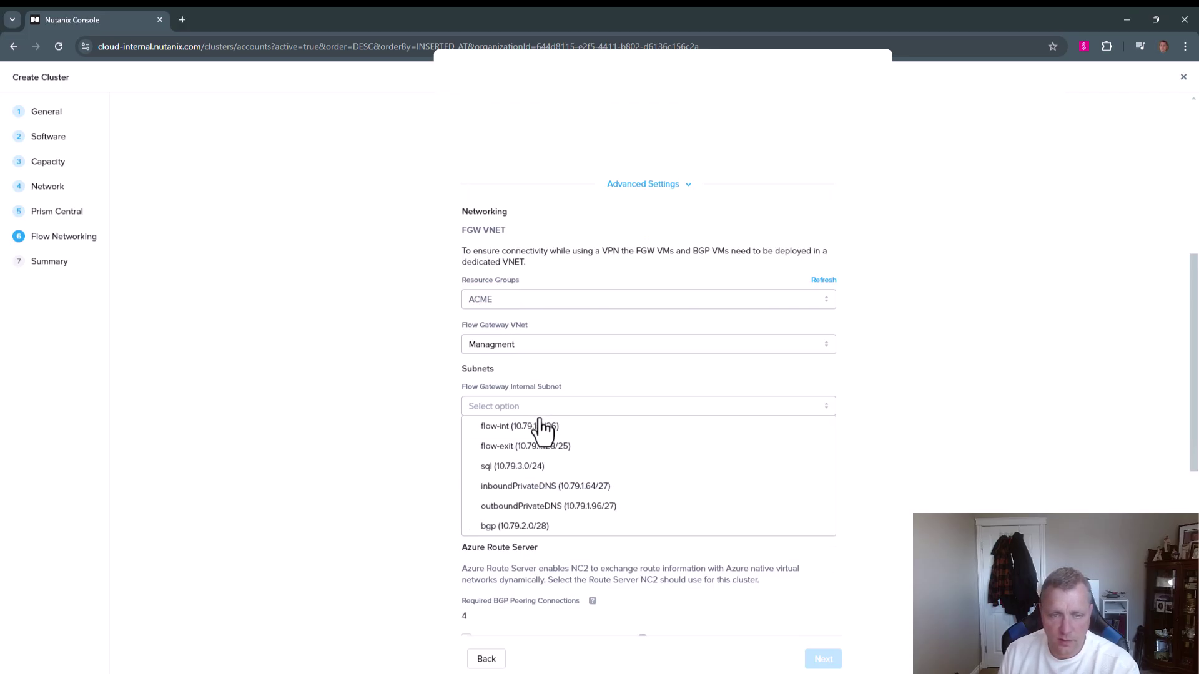
left_click(446, 388)
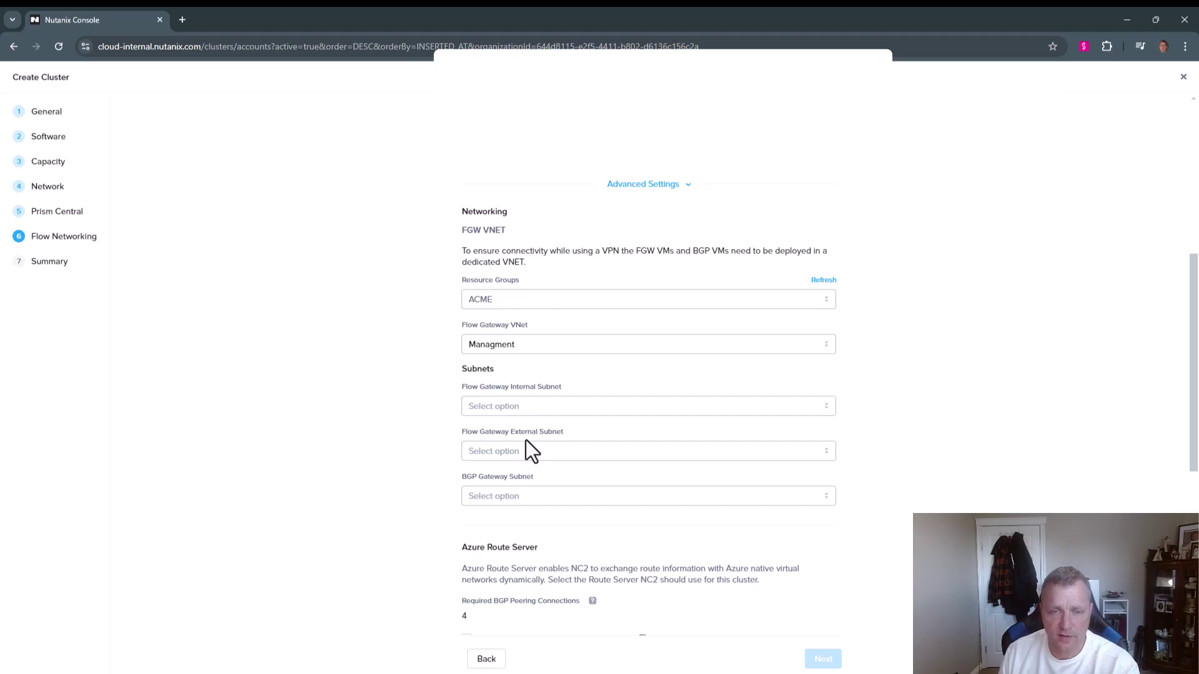
left_click(528, 408)
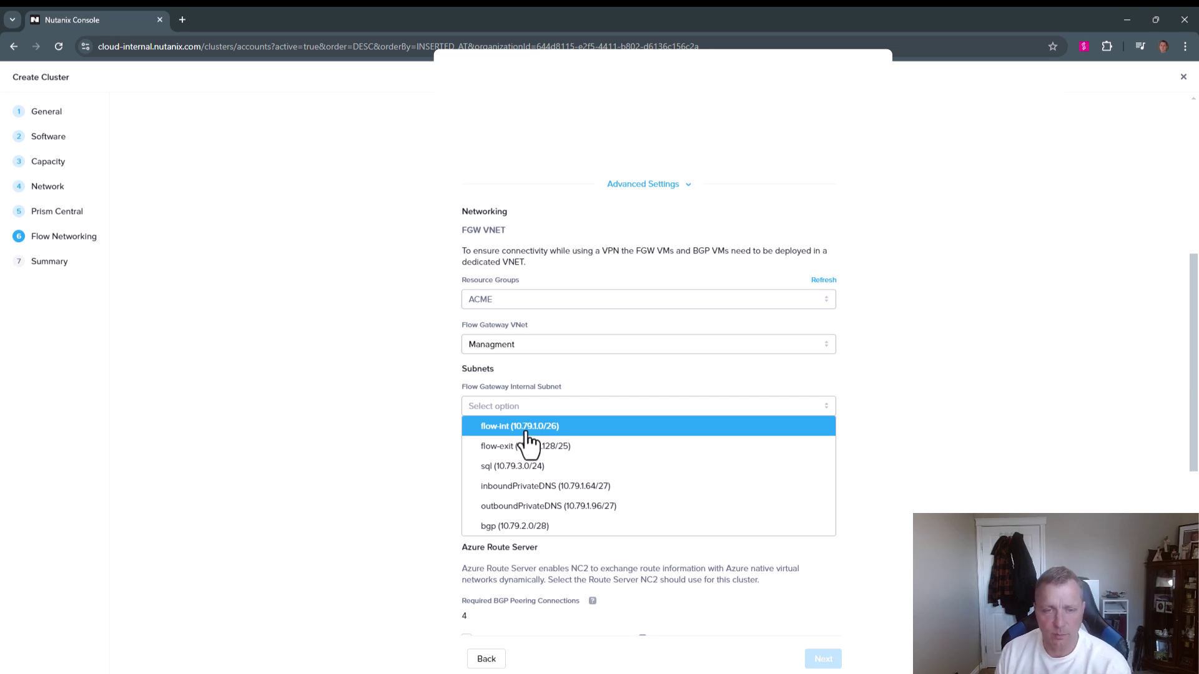
left_click(527, 430)
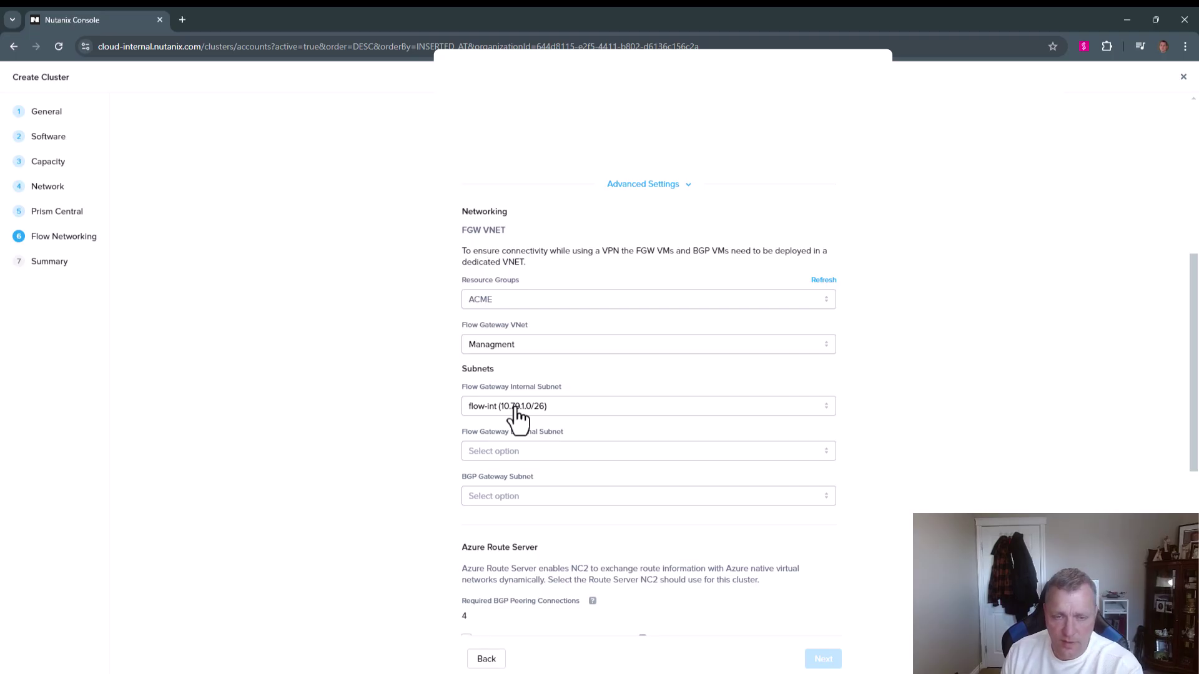
left_click(515, 462)
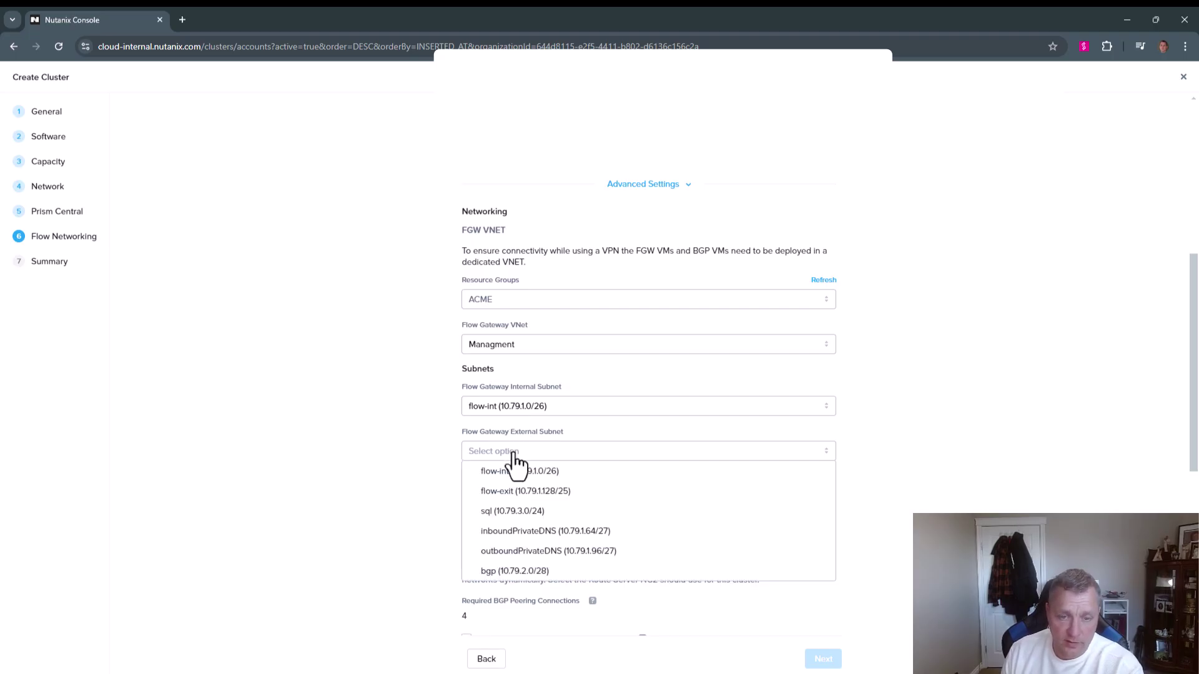
left_click(525, 494)
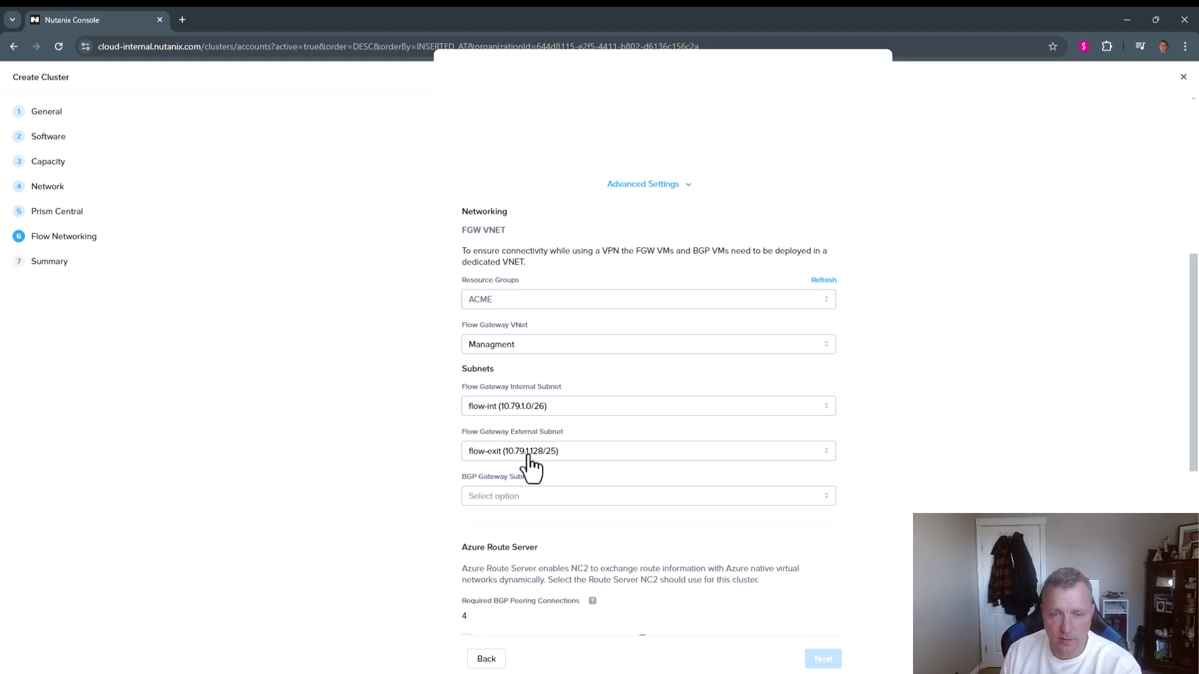
scroll(525, 451, "down", 1)
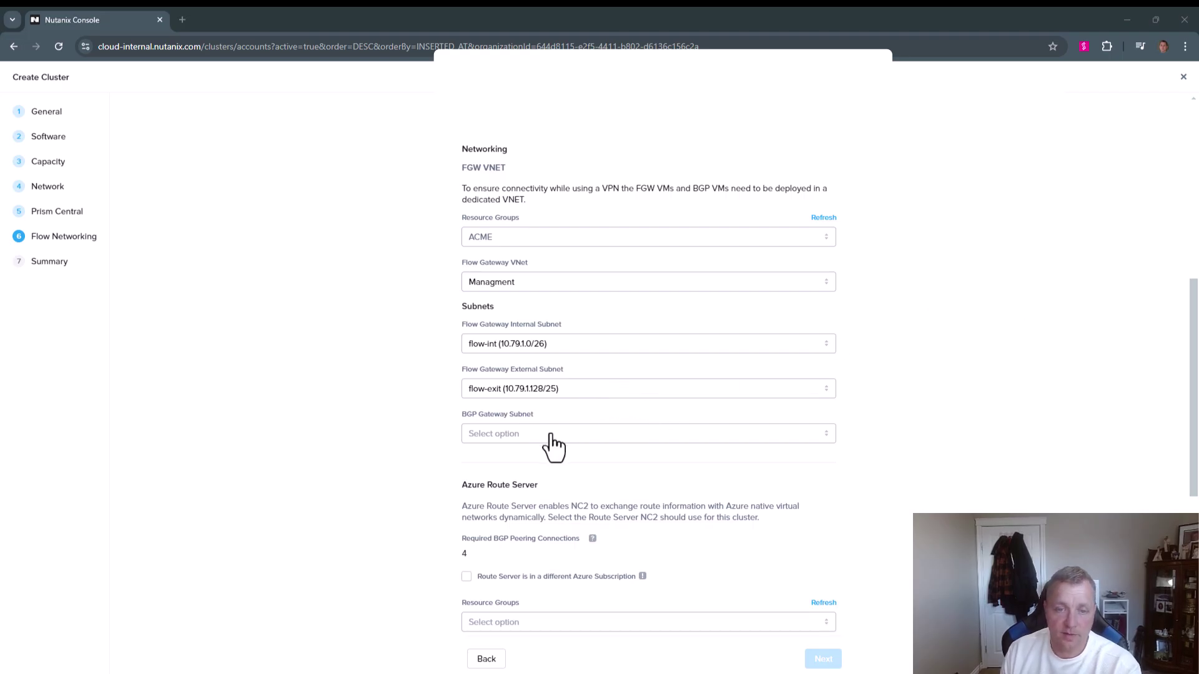
left_click(524, 437)
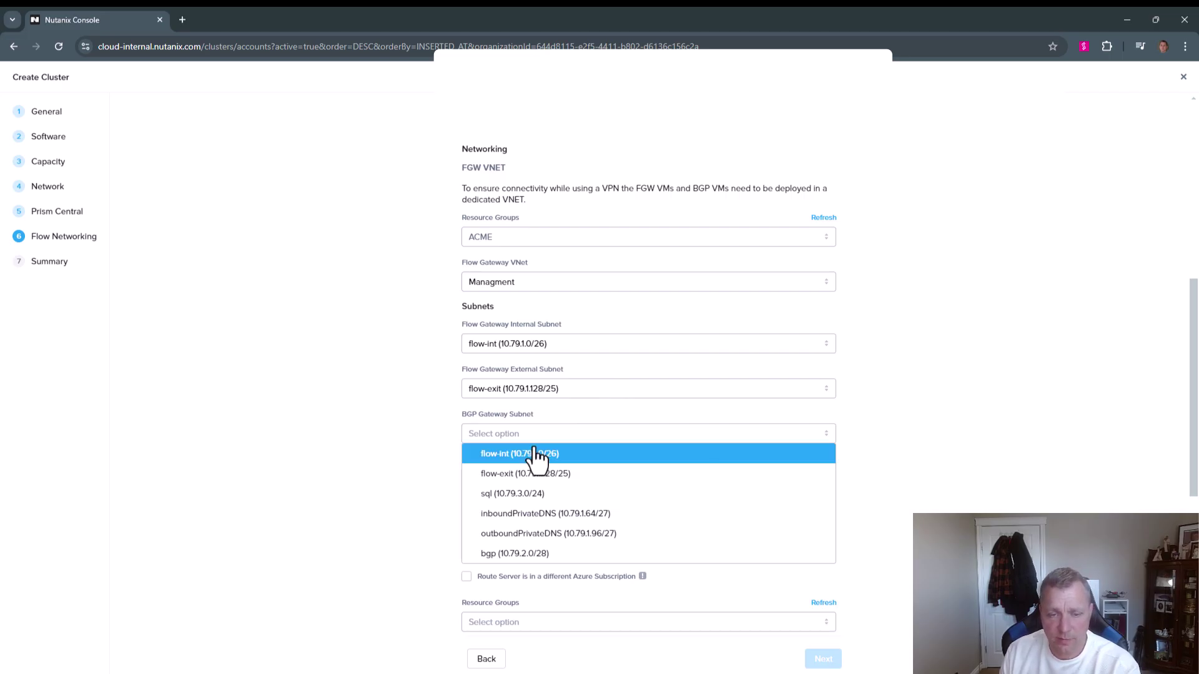
left_click(528, 555)
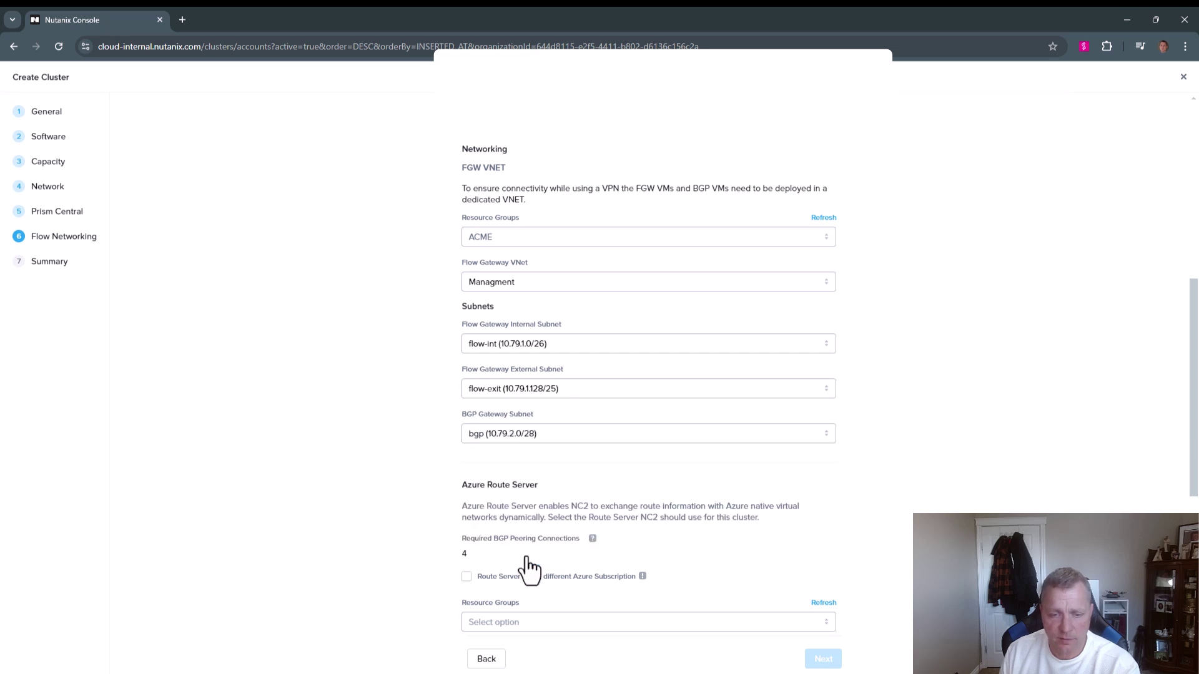
scroll(540, 487, "down", 3)
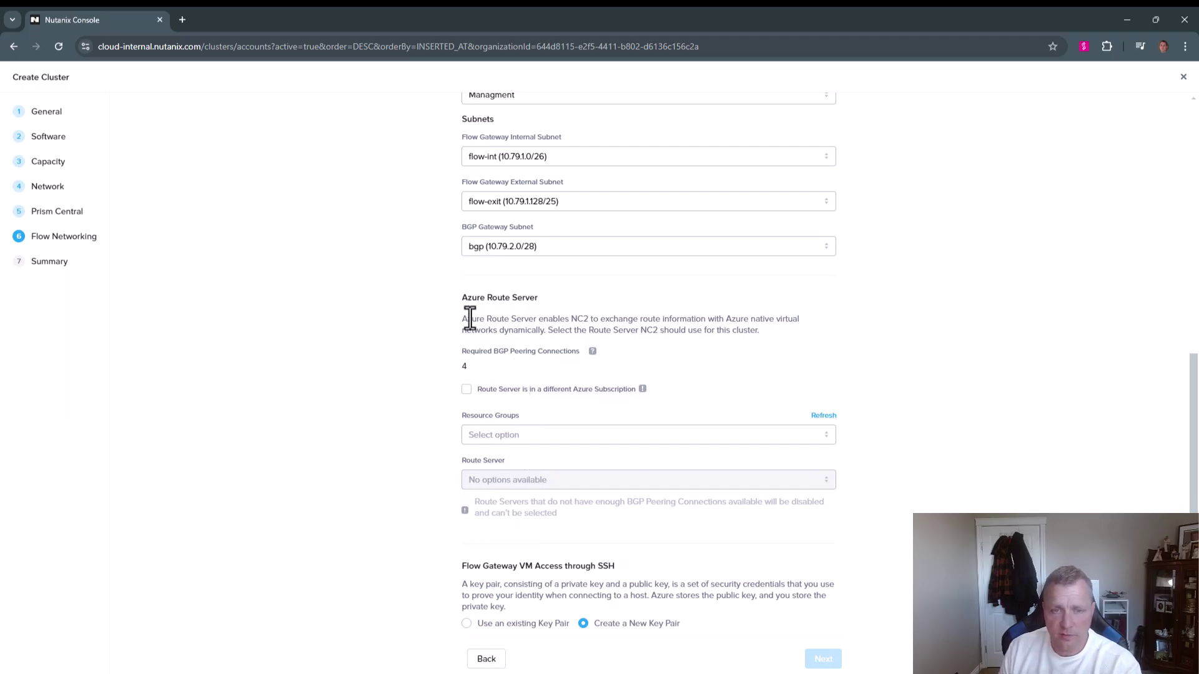
Use route server MultiCloudhub from the ACME resource group.
left_click(531, 432)
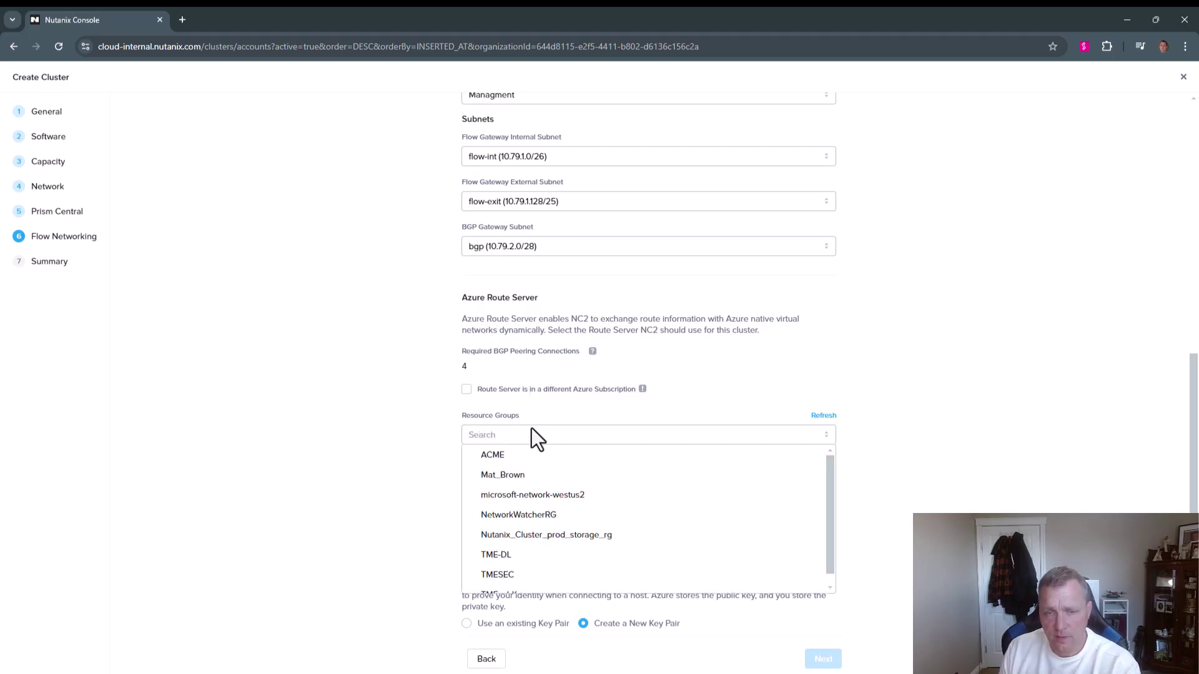
left_click(536, 464)
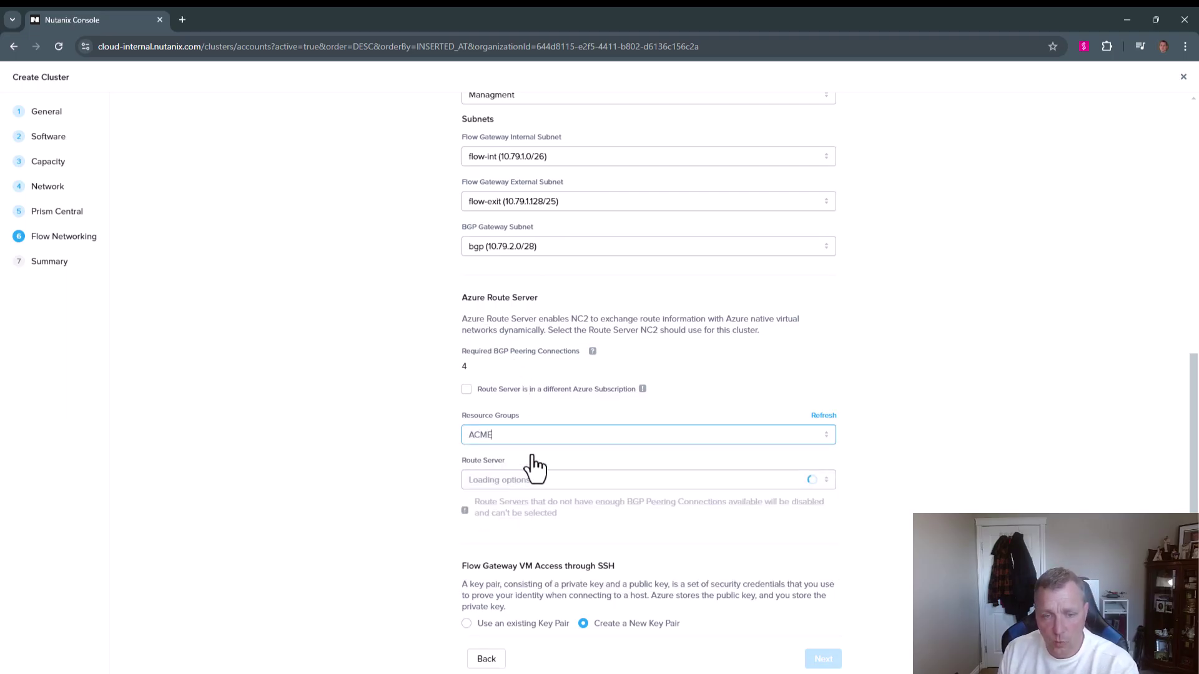
left_click(565, 486)
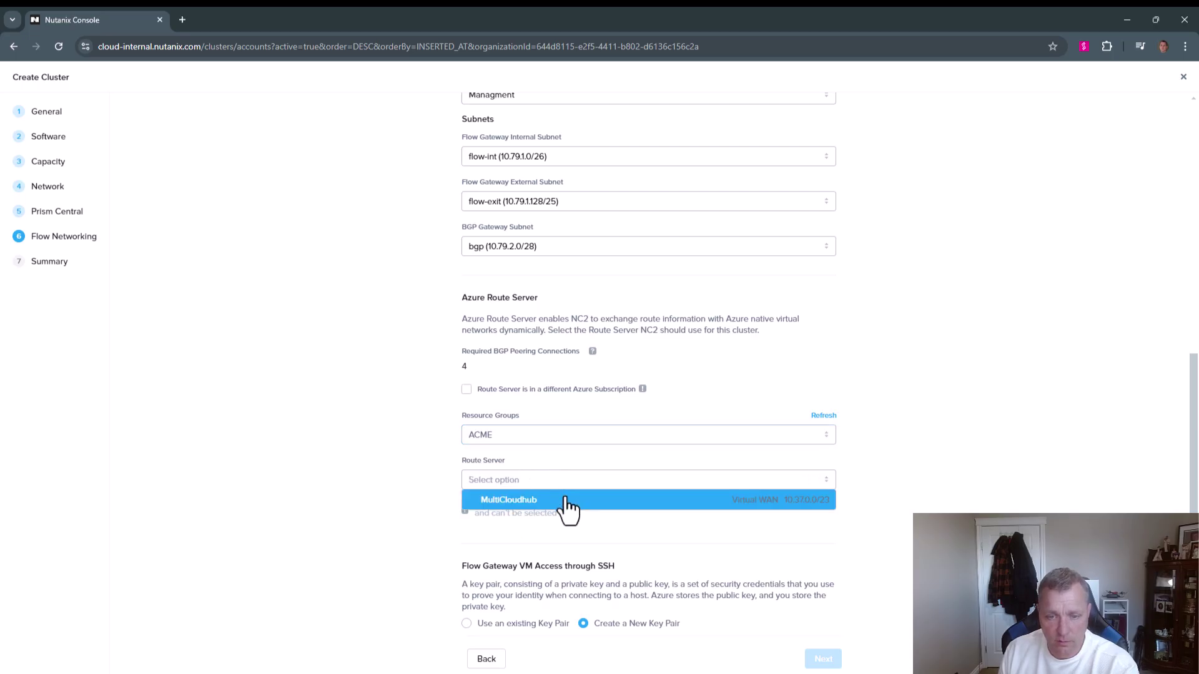
left_click(566, 501)
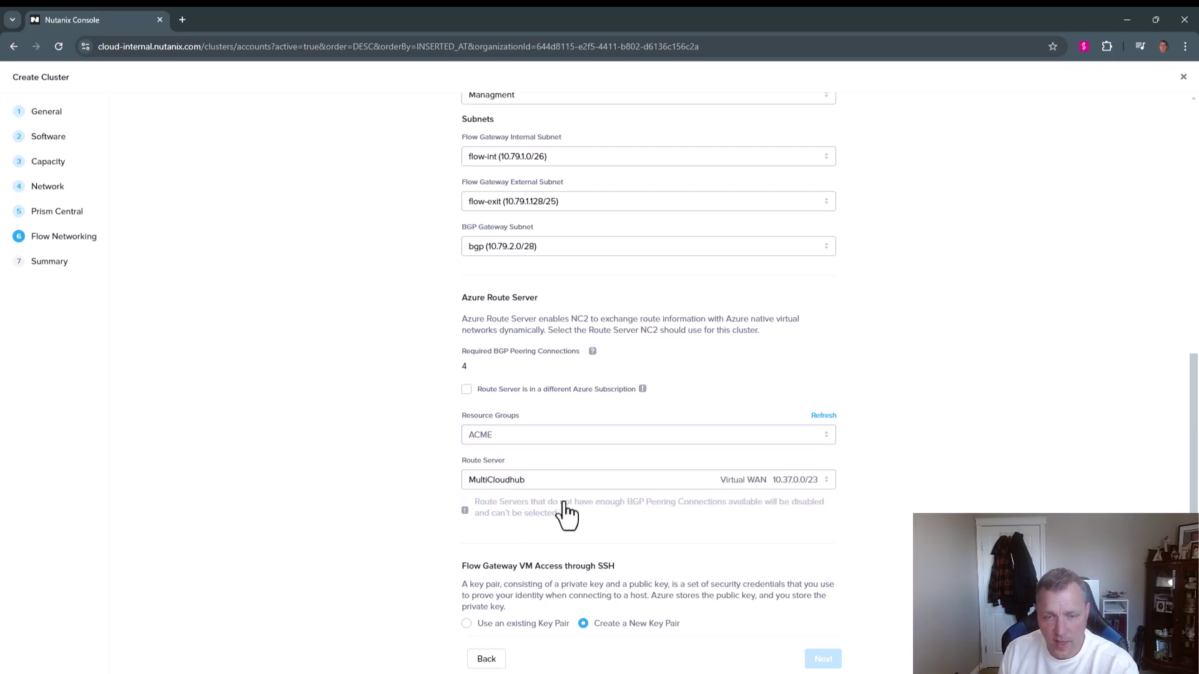
Give the Flow Gateway VMs the existing SSH key pair acme-intel.
scroll(565, 511, "down", 2)
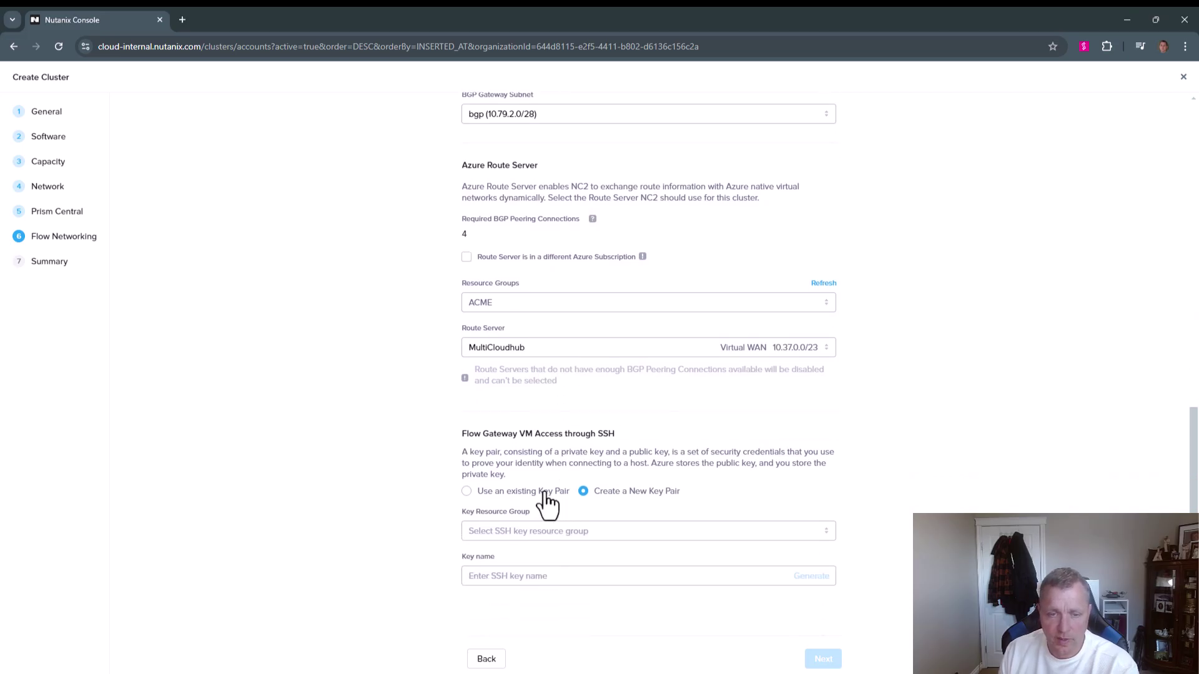
left_click(546, 494)
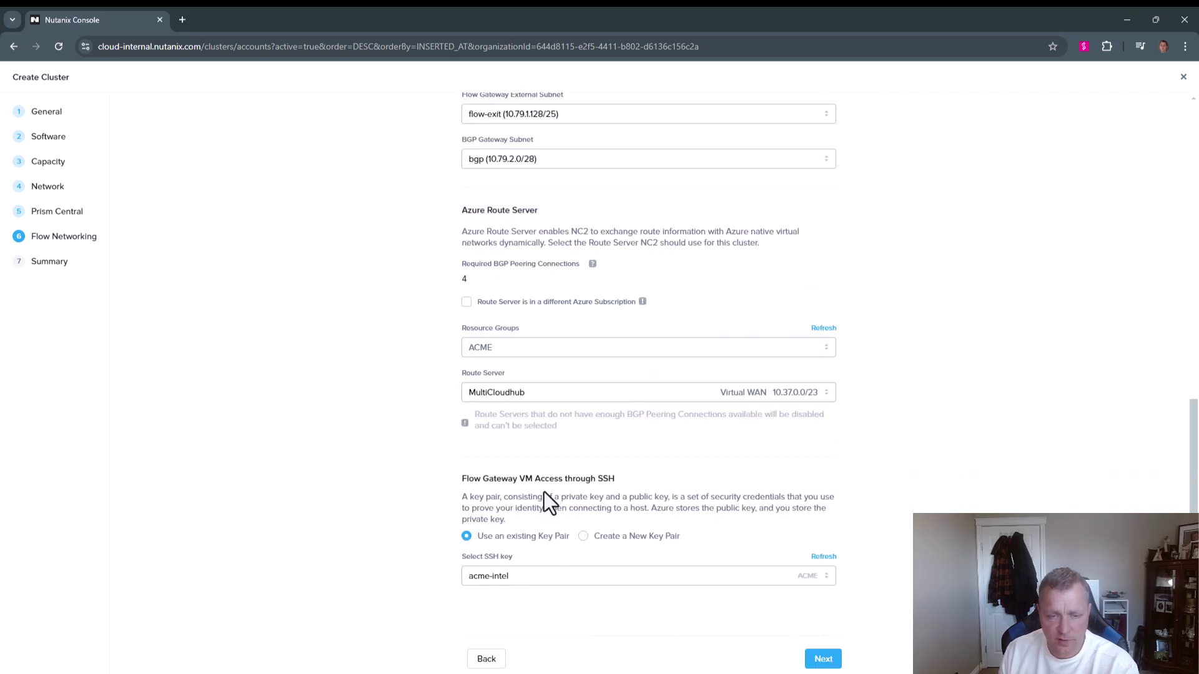
left_click(542, 577)
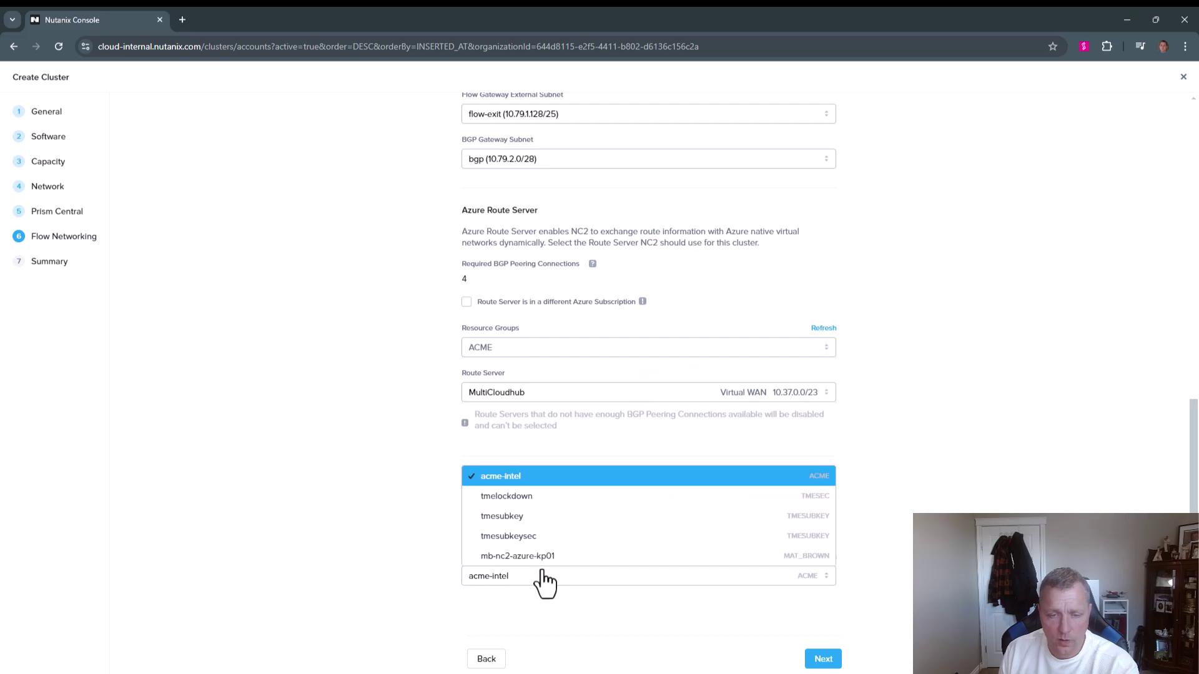
left_click(516, 480)
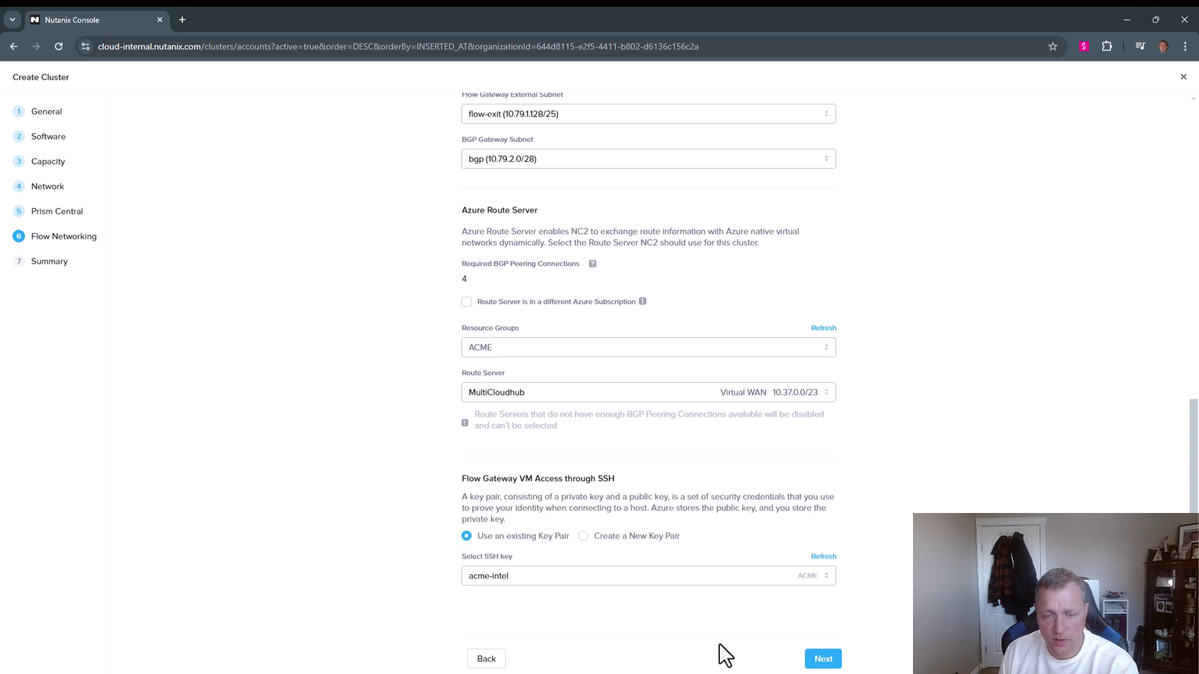
Review the Summary settings for ACME-hybridcloud and submit the cluster for creation.
left_click(812, 661)
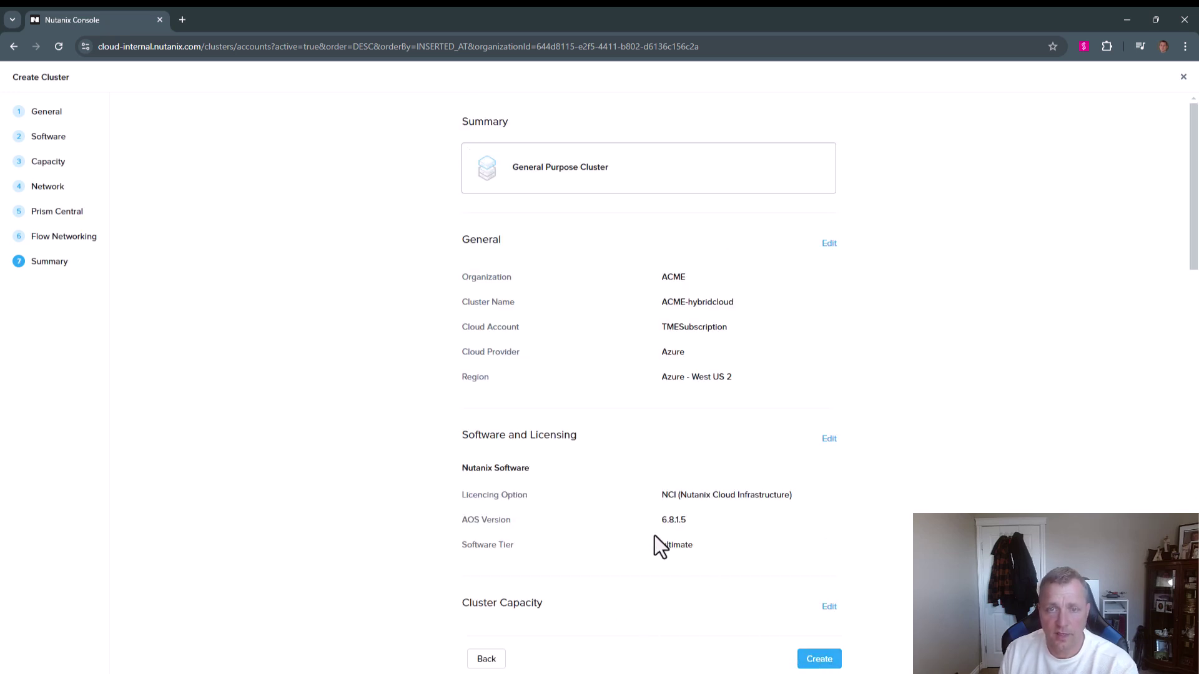
scroll(651, 407, "down", 6)
scroll(651, 406, "up", 4)
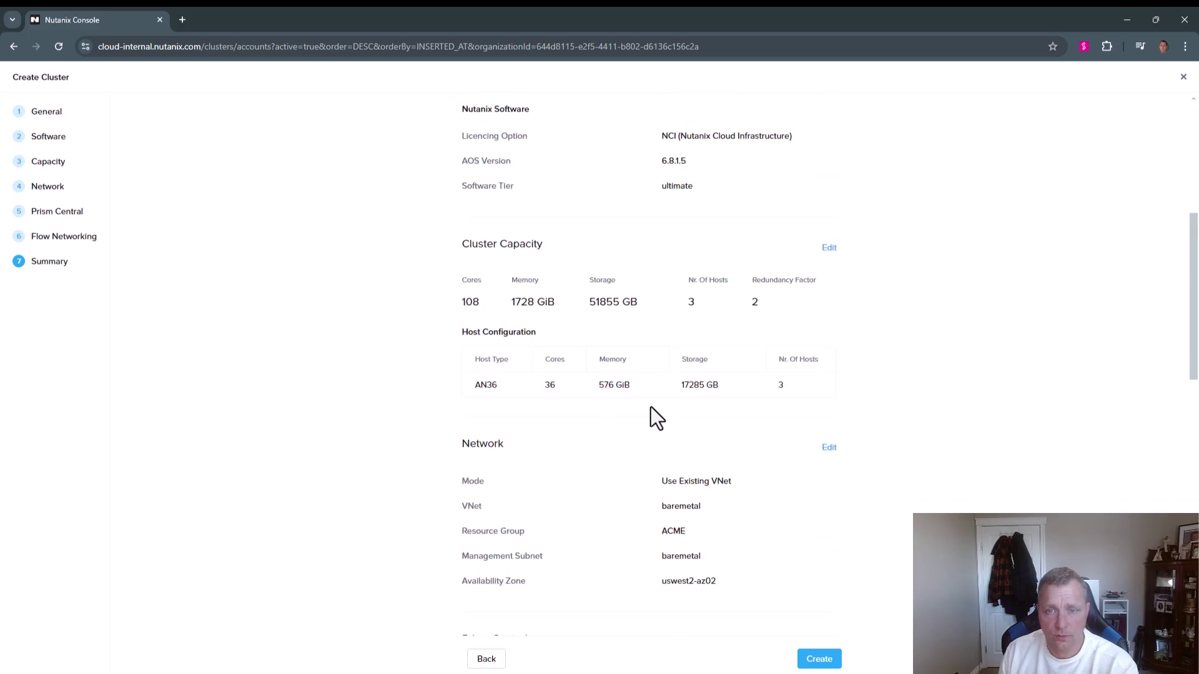
scroll(650, 407, "down", 15)
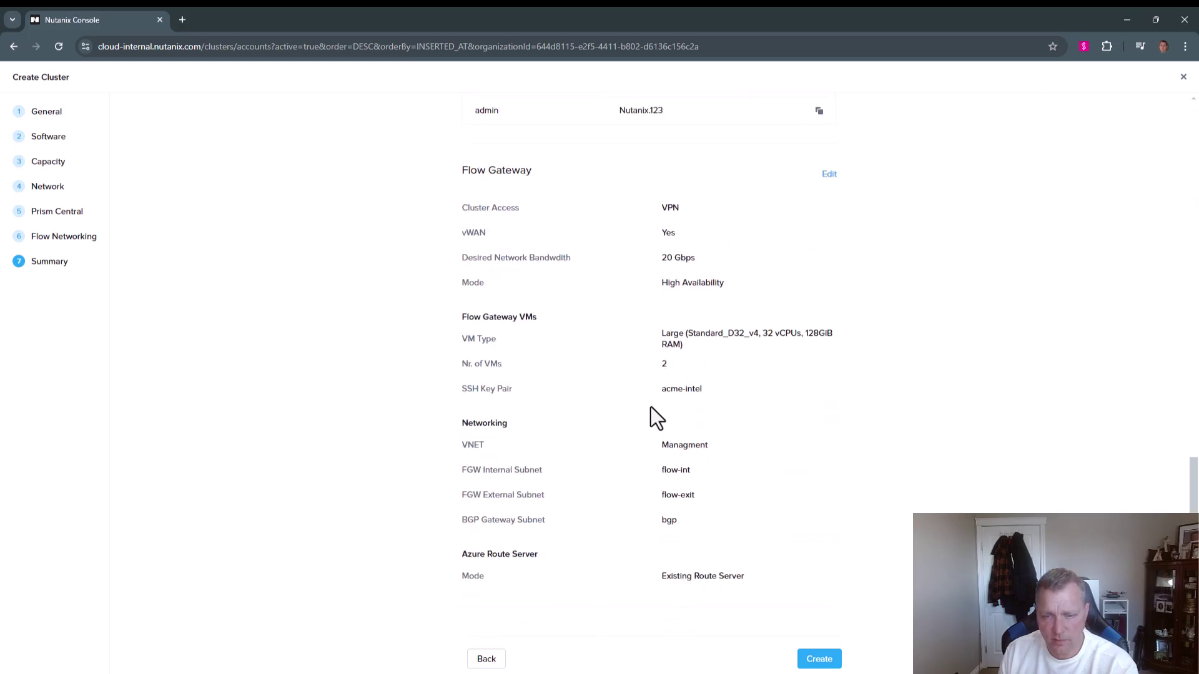
left_click(819, 659)
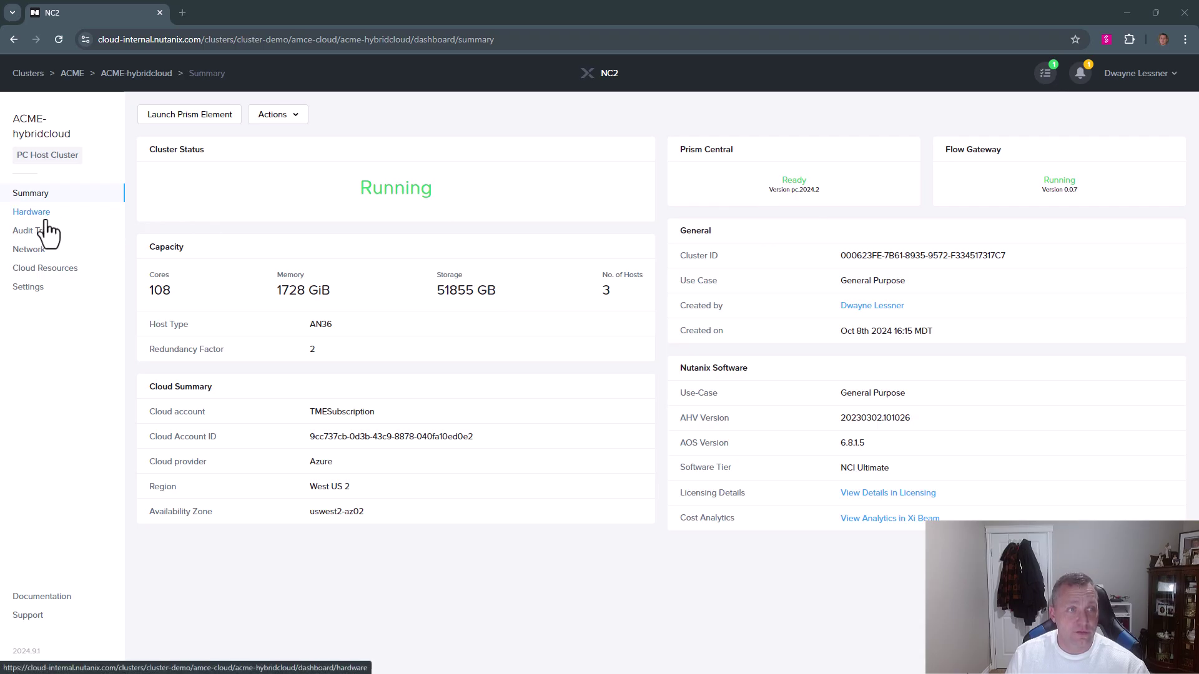
Review the Prism Element and Prism Central IPs, then show the Flow Gateway's gateway and BGP VMs.
left_click(31, 251)
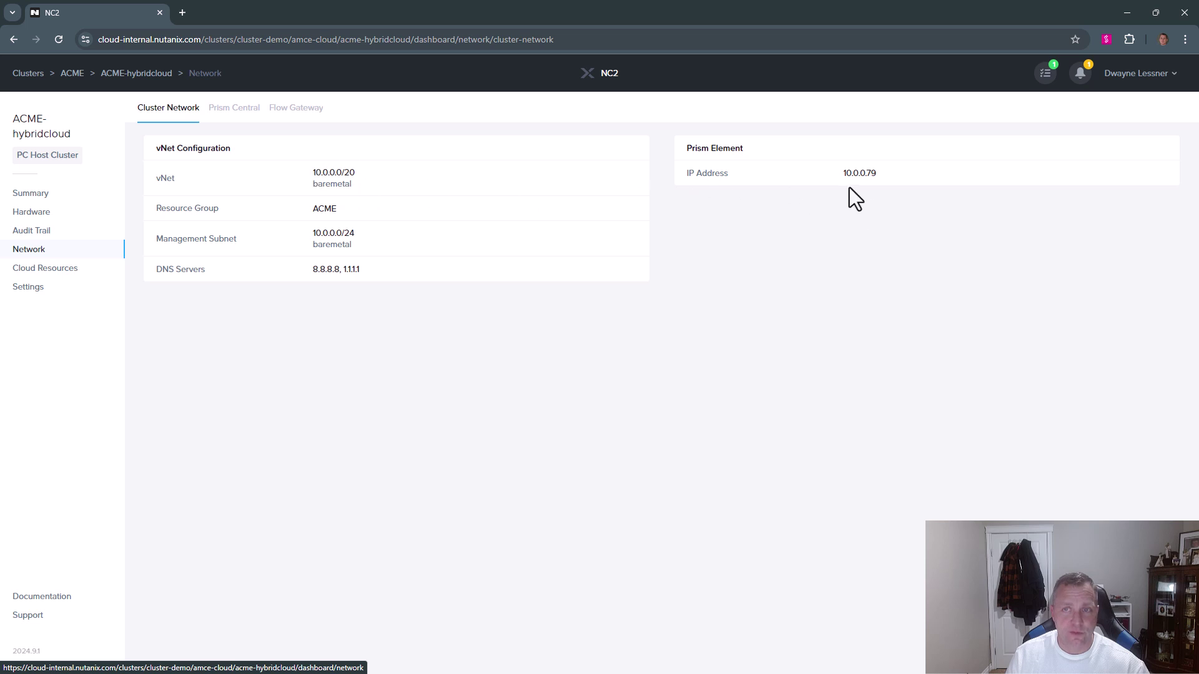
left_click_drag(889, 174, 832, 173)
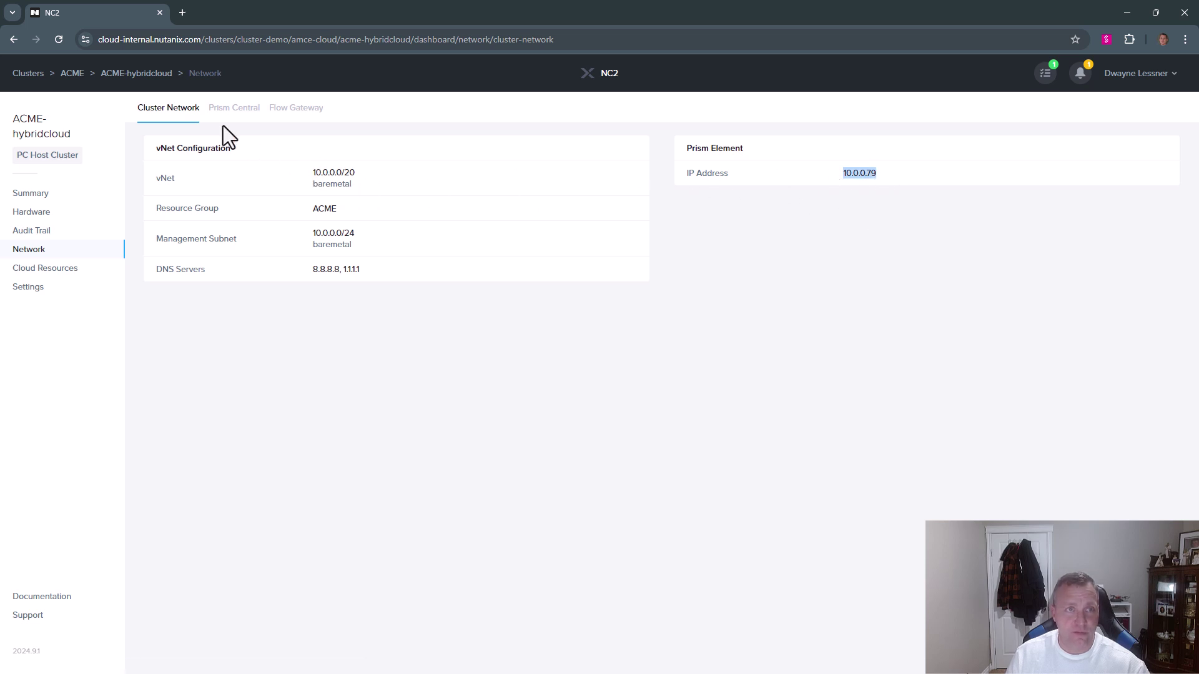
left_click(233, 111)
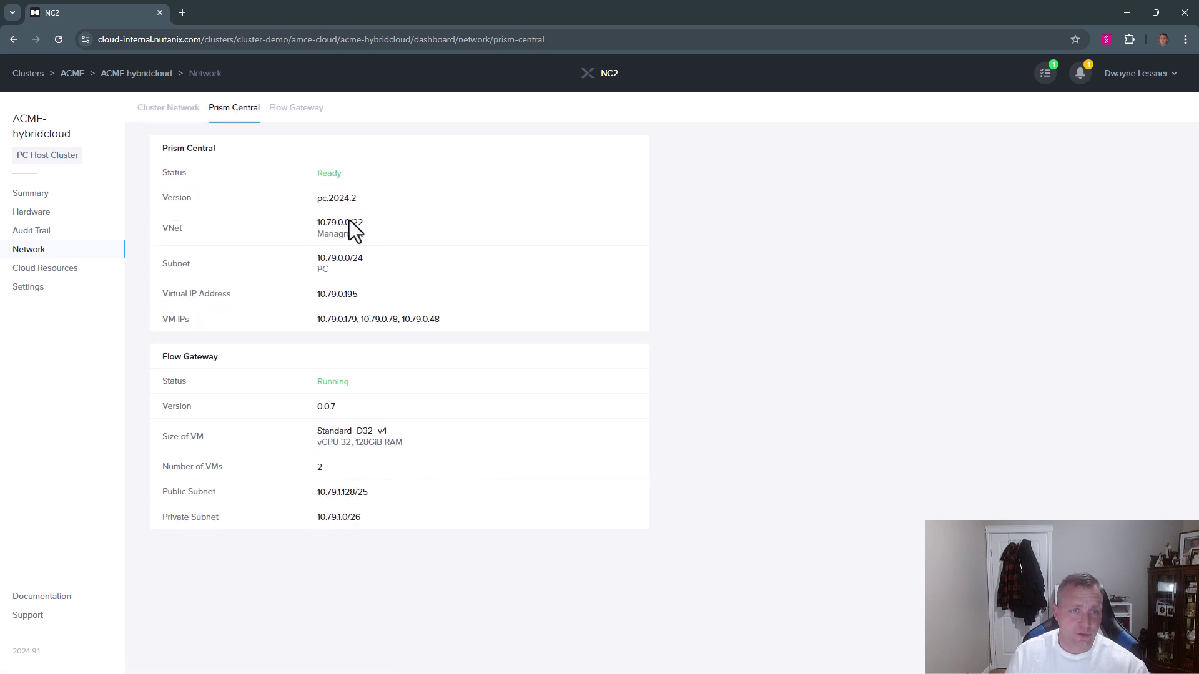
left_click_drag(377, 293, 317, 296)
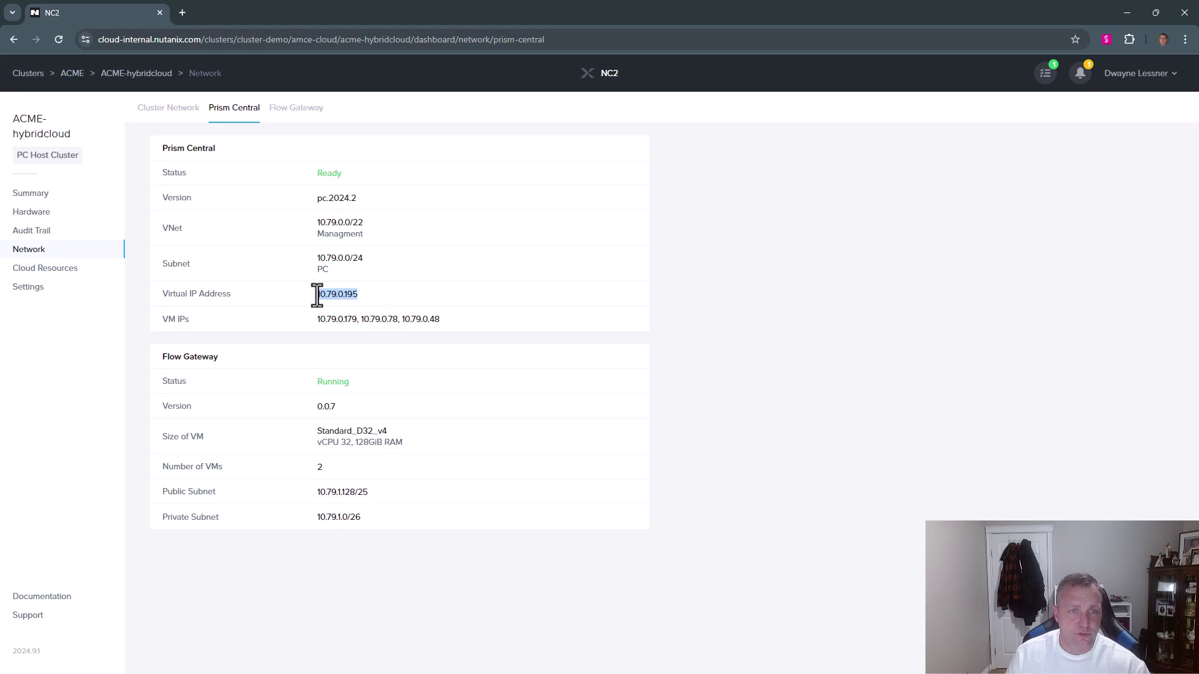
left_click_drag(466, 319, 368, 319)
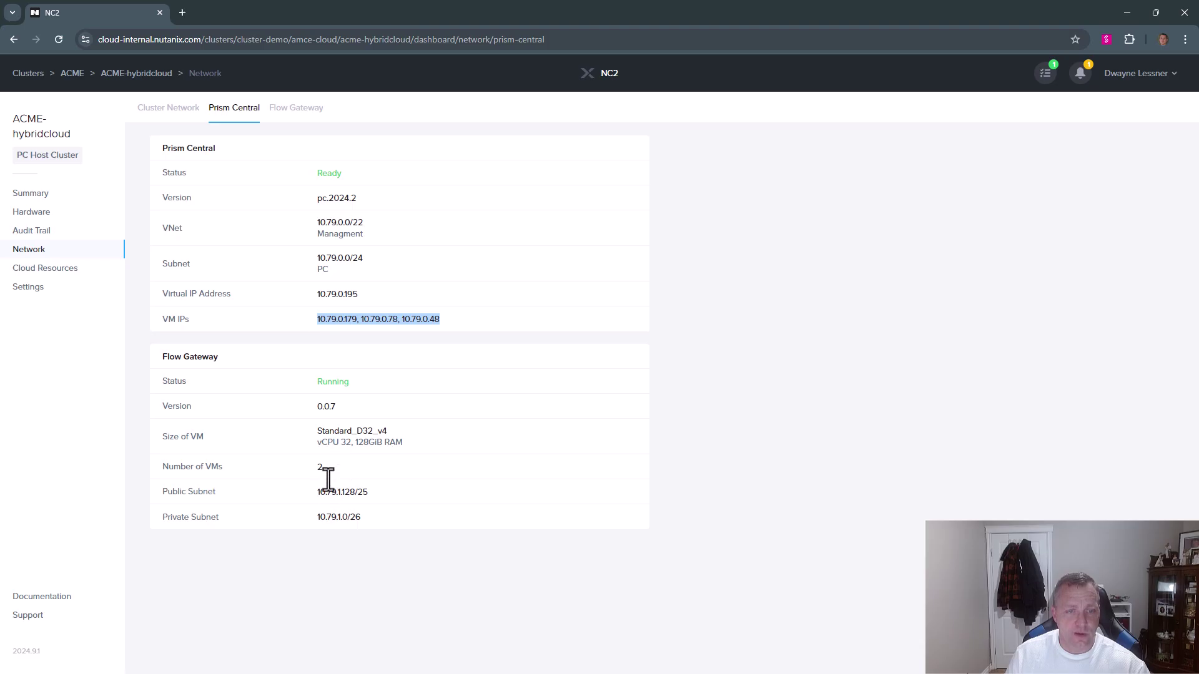
left_click(286, 114)
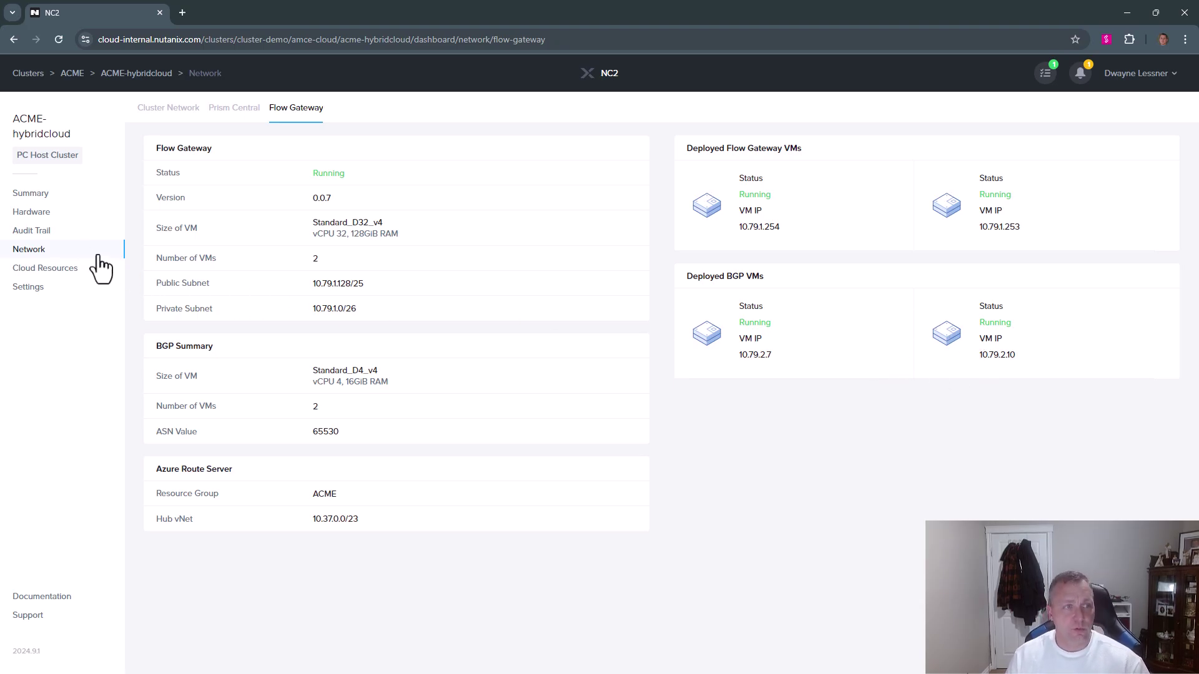
Check the hosts and the Update Capacity settings, then return to the ACME-hybridcloud Summary.
left_click(28, 216)
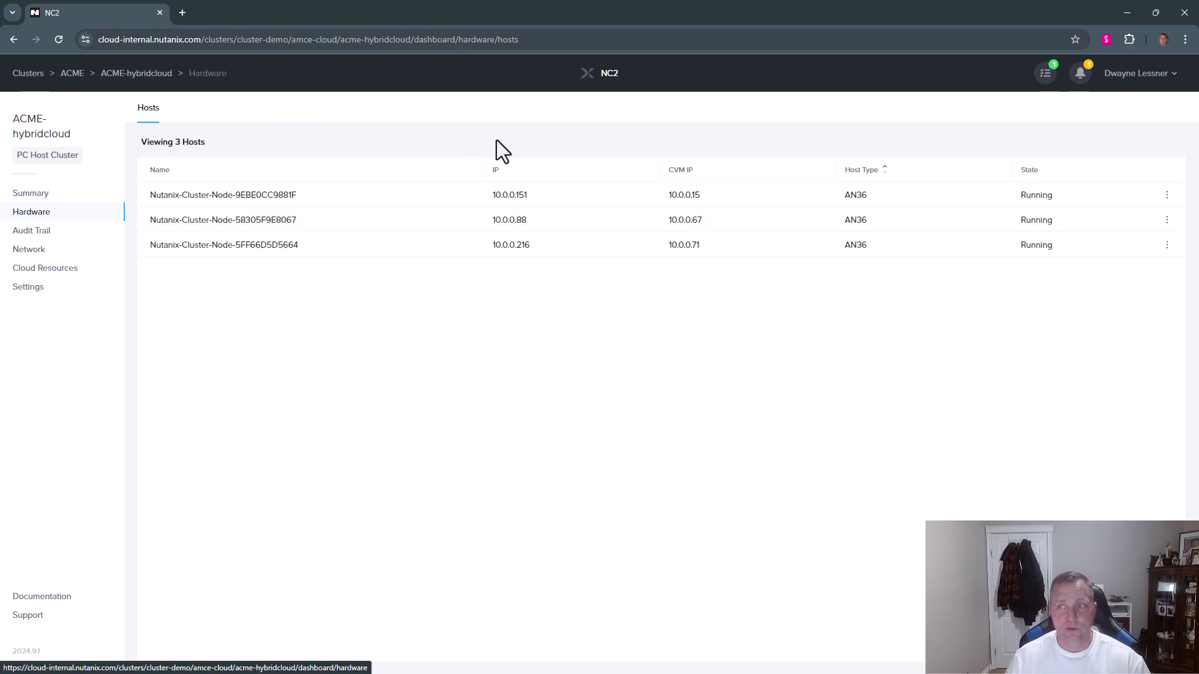
left_click(44, 195)
left_click(279, 116)
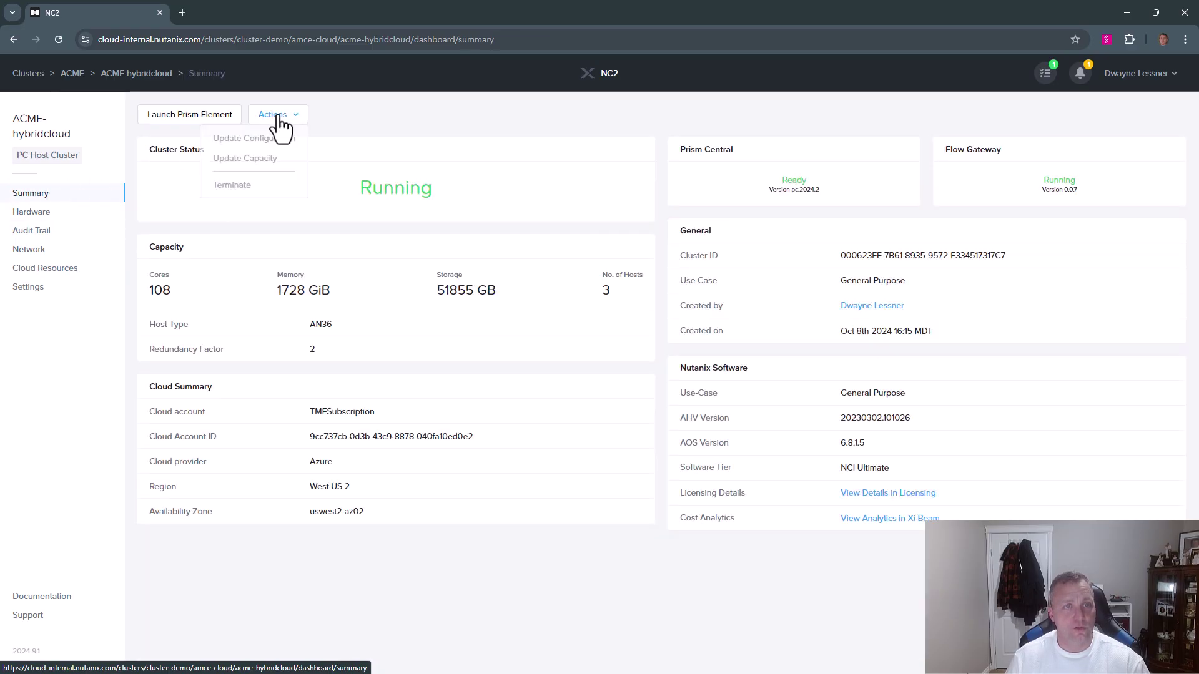
left_click(259, 161)
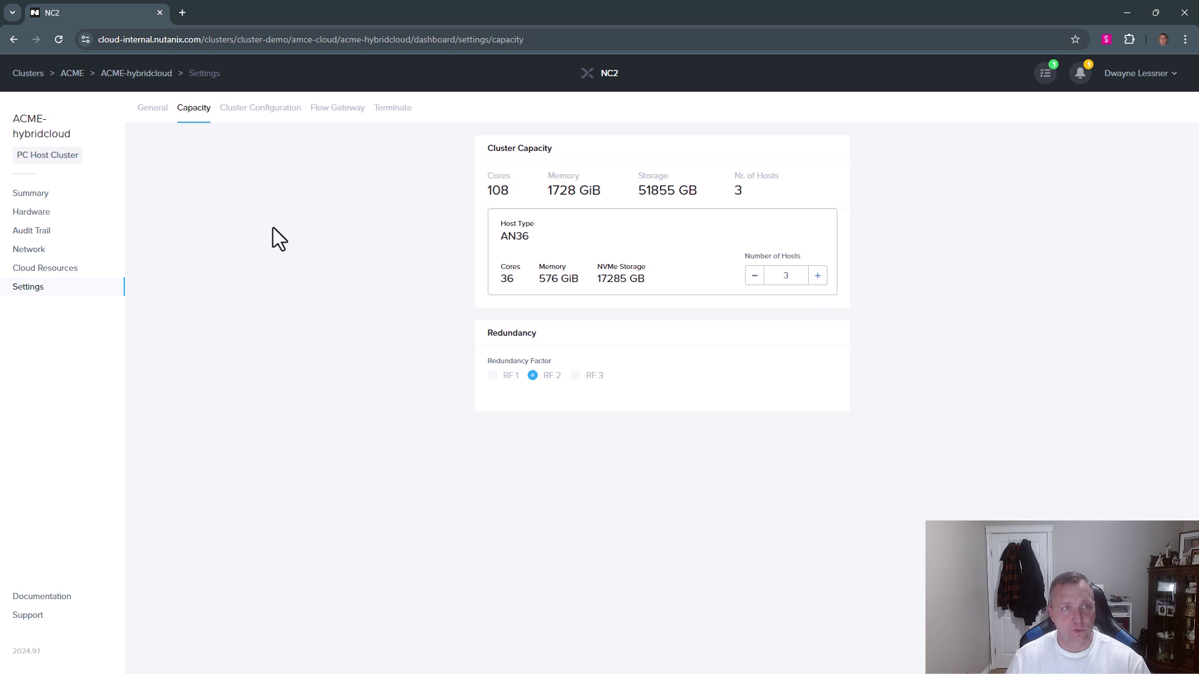
left_click(37, 195)
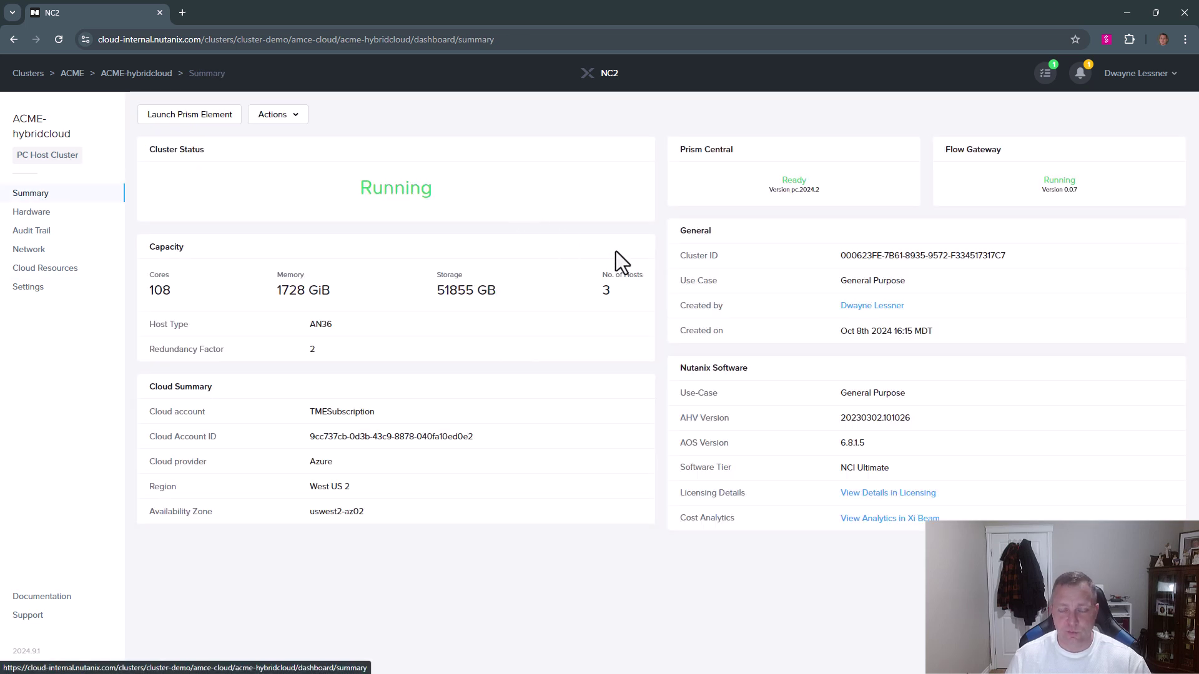